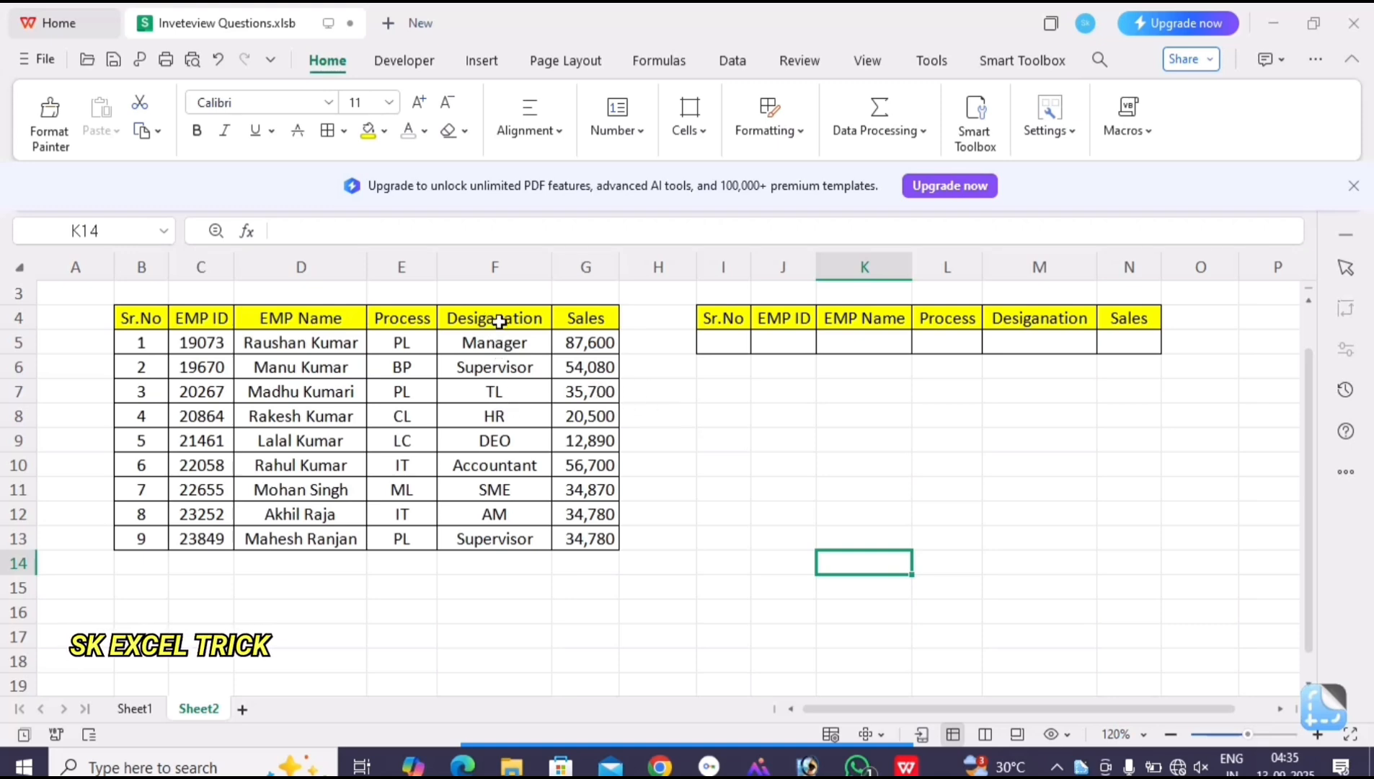
# - Copy the TL designation from F7 into the criteria cell M5
pyautogui.click(498, 394)
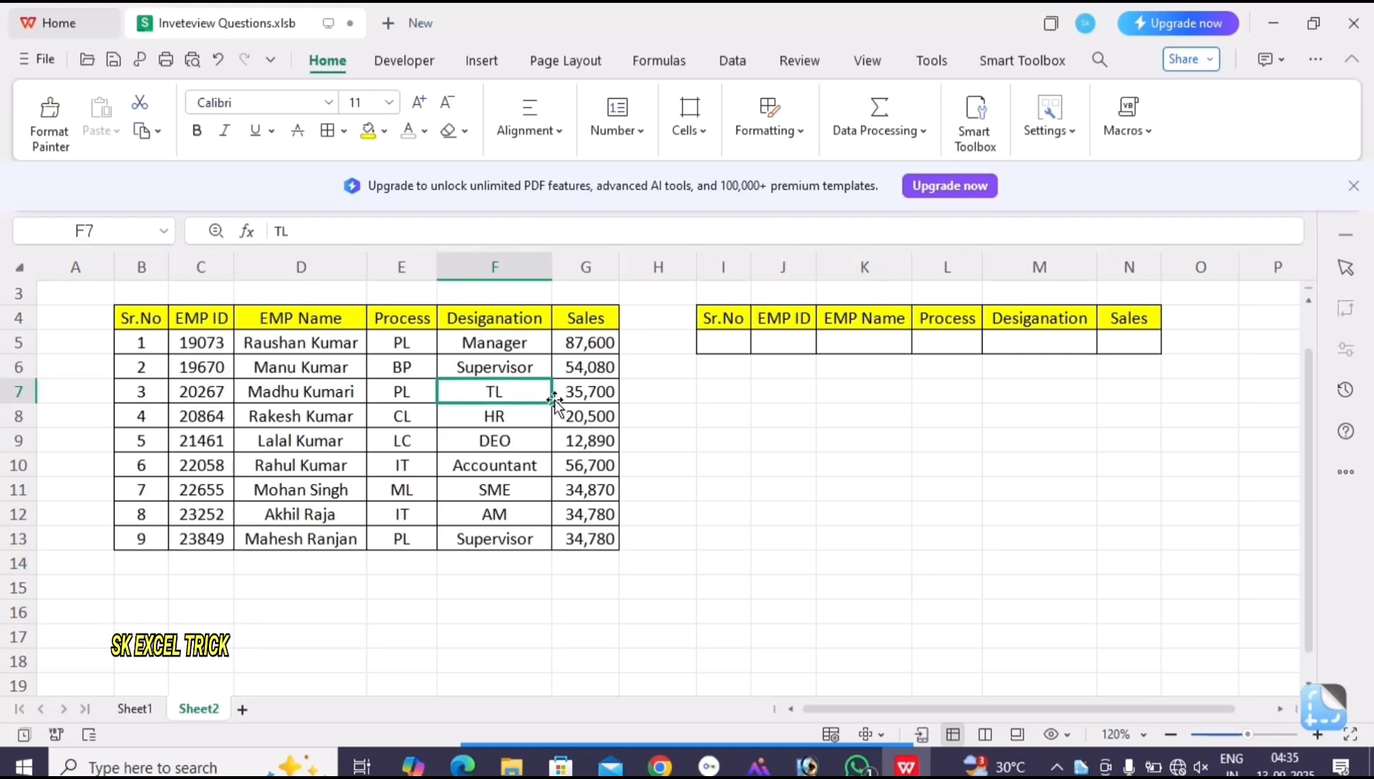
pyautogui.hotkey('ctrl', 'c')
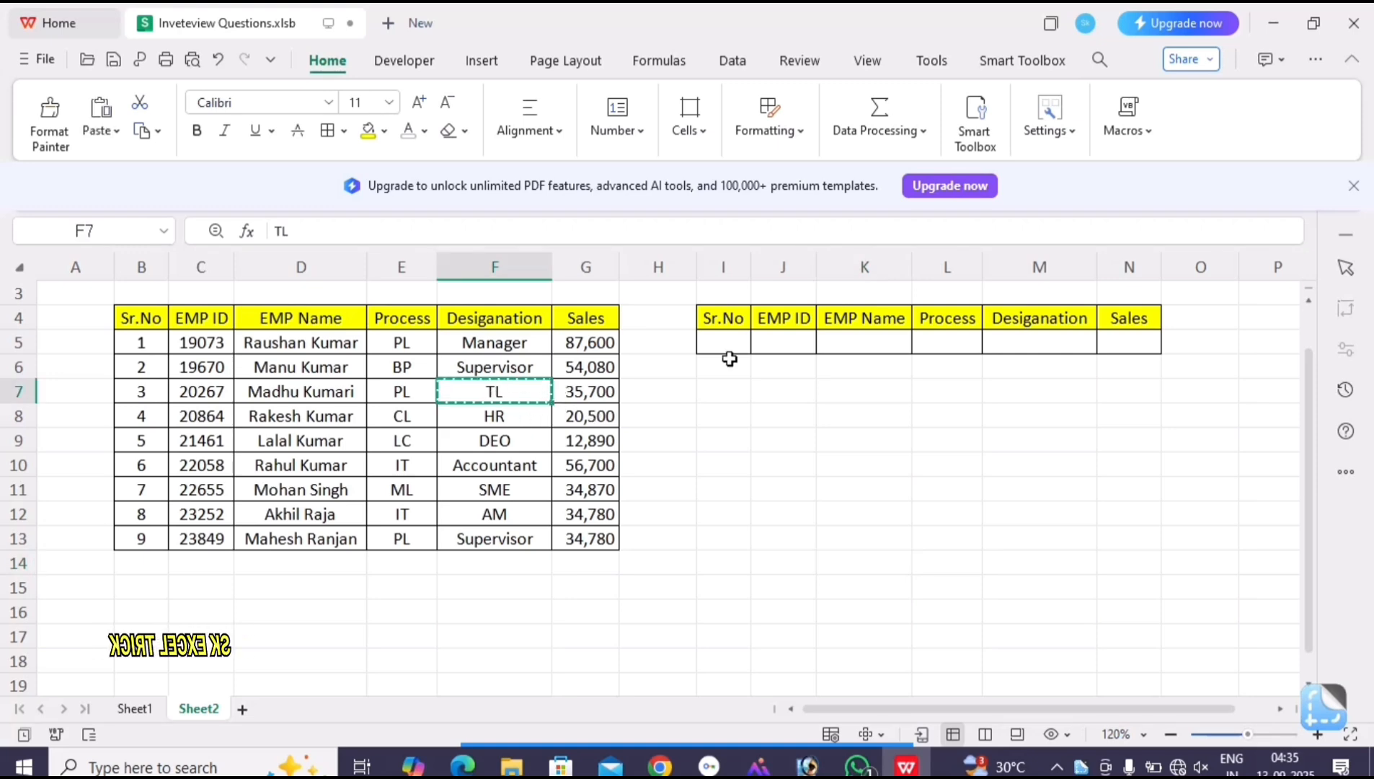
pyautogui.click(1033, 334)
pyautogui.hotkey('ctrl', 'v')
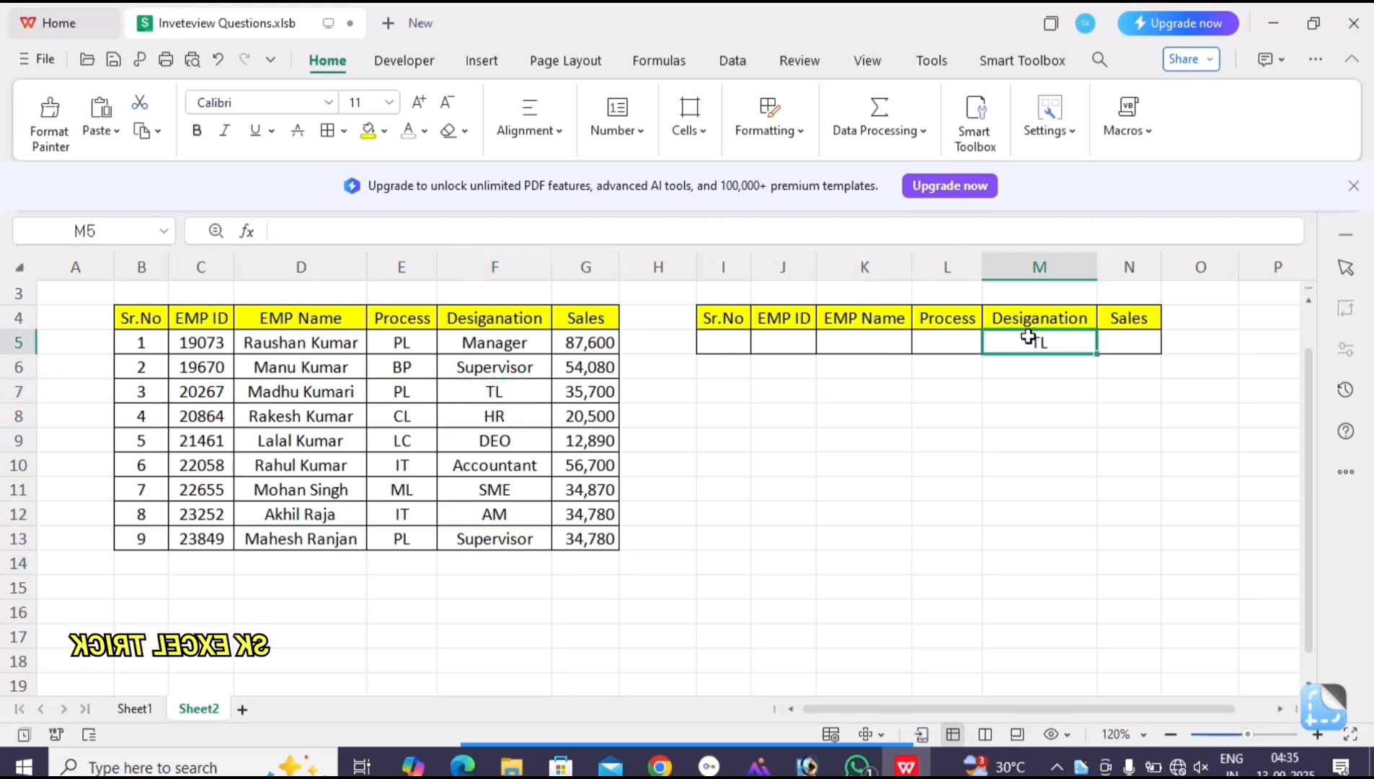
# - Set the font colour of the designation cell M5 and the Sales cell N5 to black
pyautogui.click(424, 131)
pyautogui.click(434, 210)
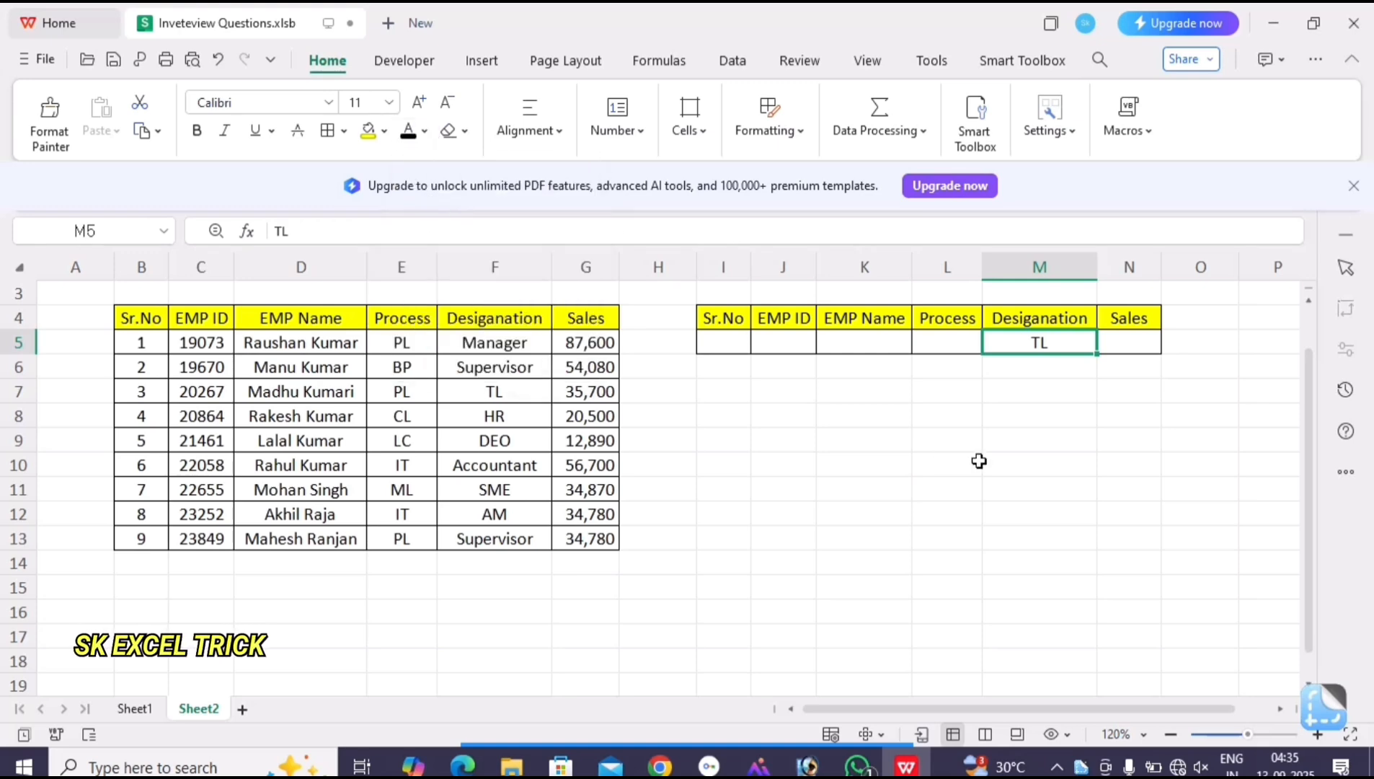
pyautogui.click(408, 130)
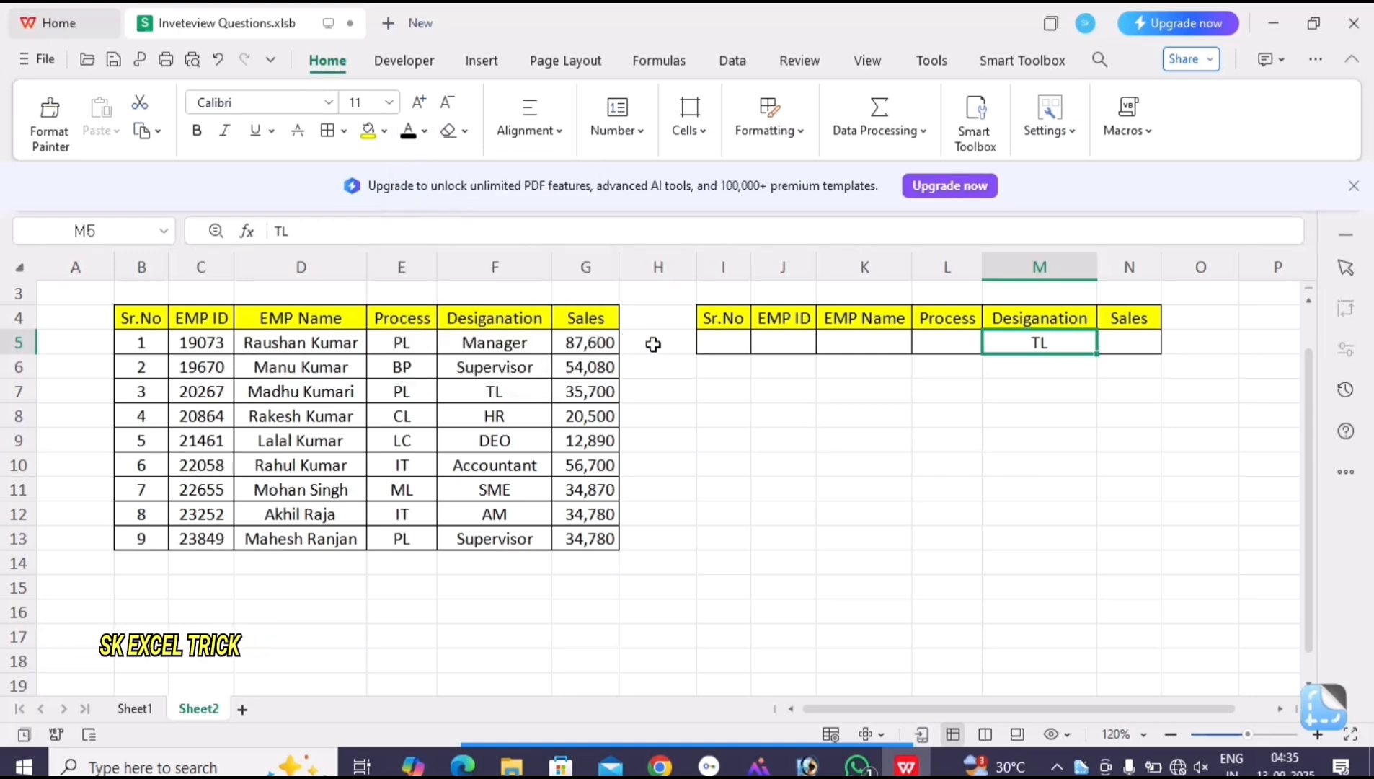
pyautogui.click(1134, 340)
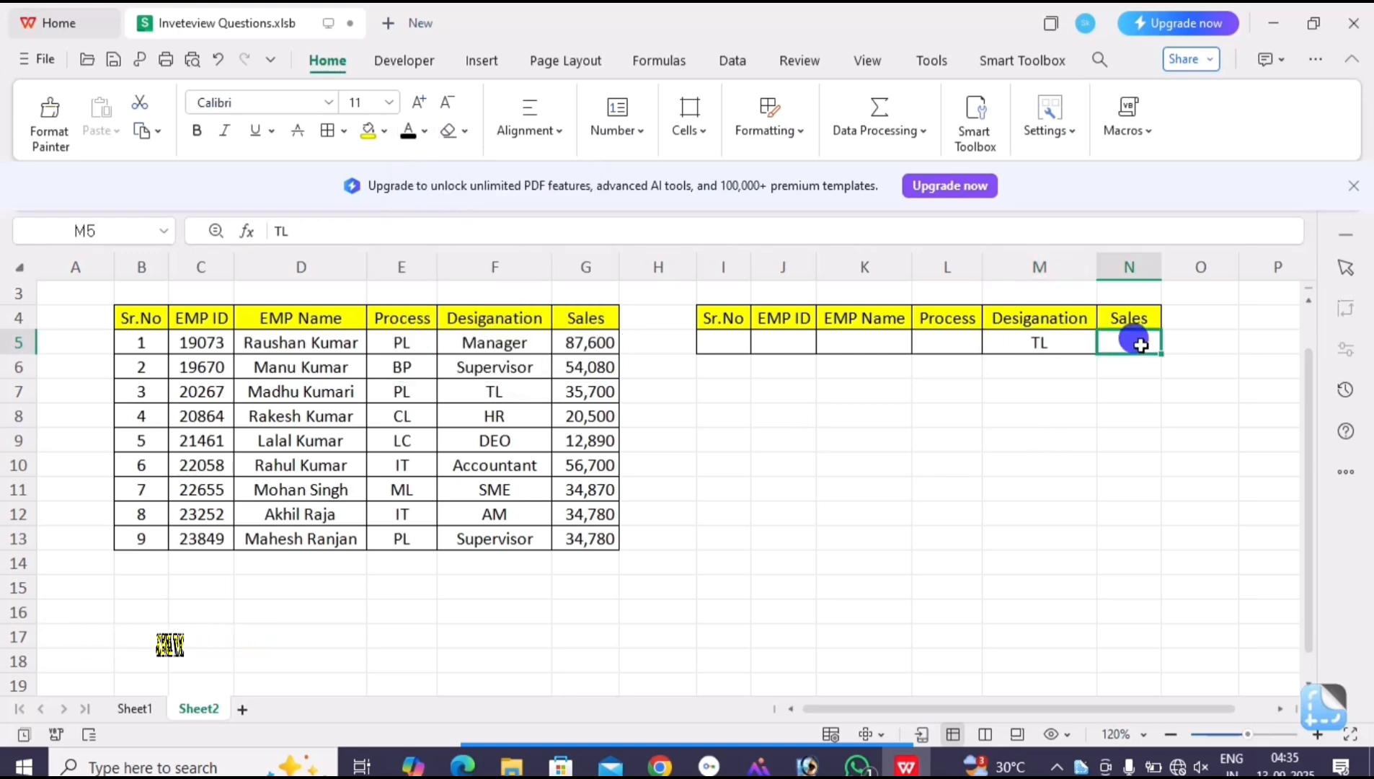
pyautogui.click(408, 130)
pyautogui.click(1014, 454)
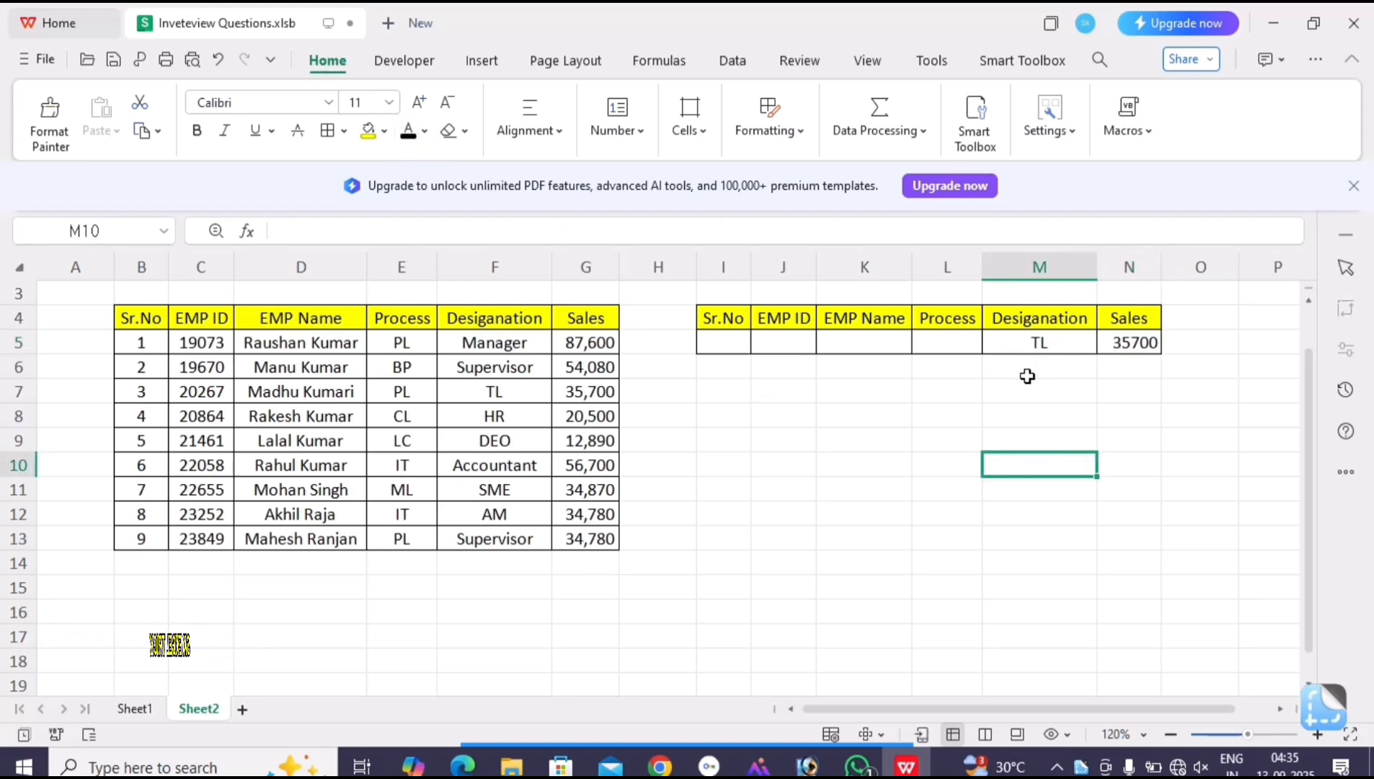
# - Replace the designation criterion in M5 with the process LC, copied from E9 into L5
pyautogui.click(1040, 344)
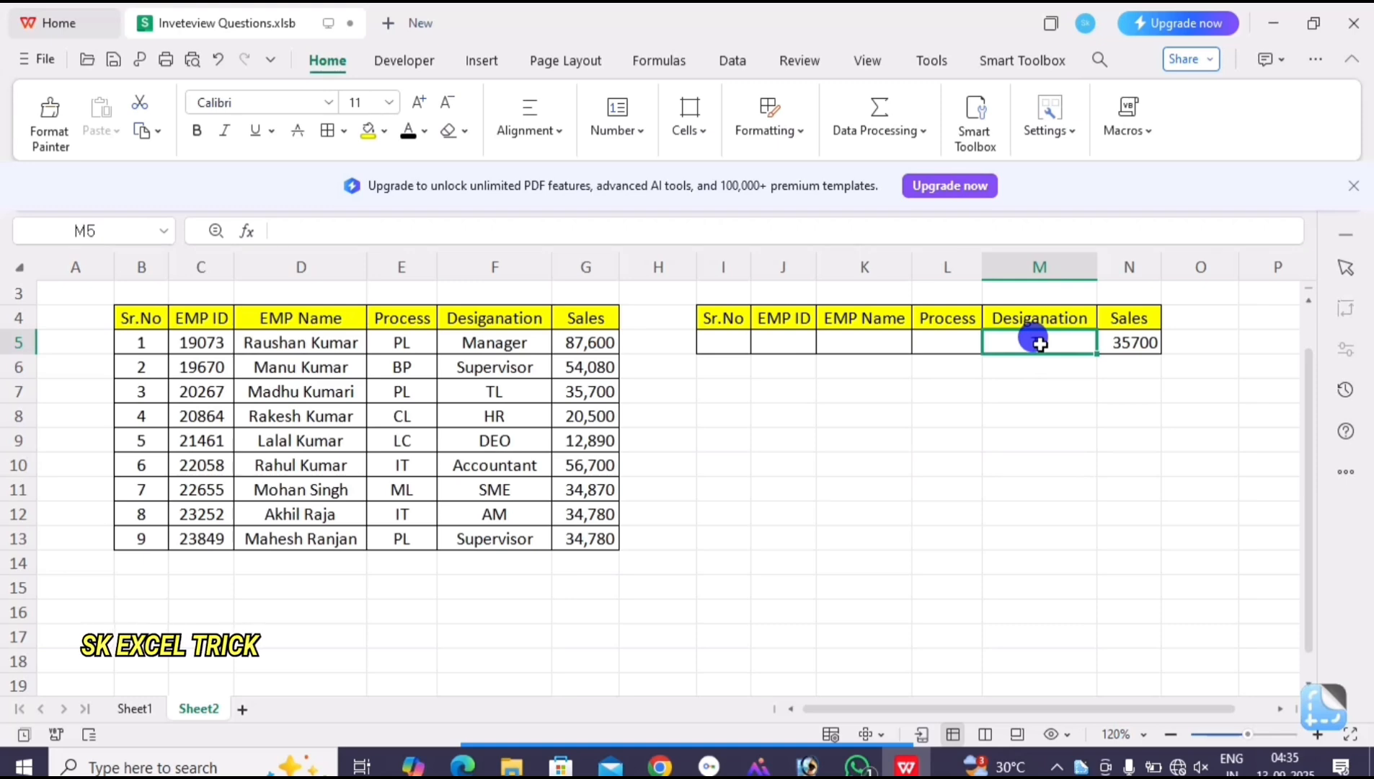
pyautogui.press('Delete')
pyautogui.click(396, 443)
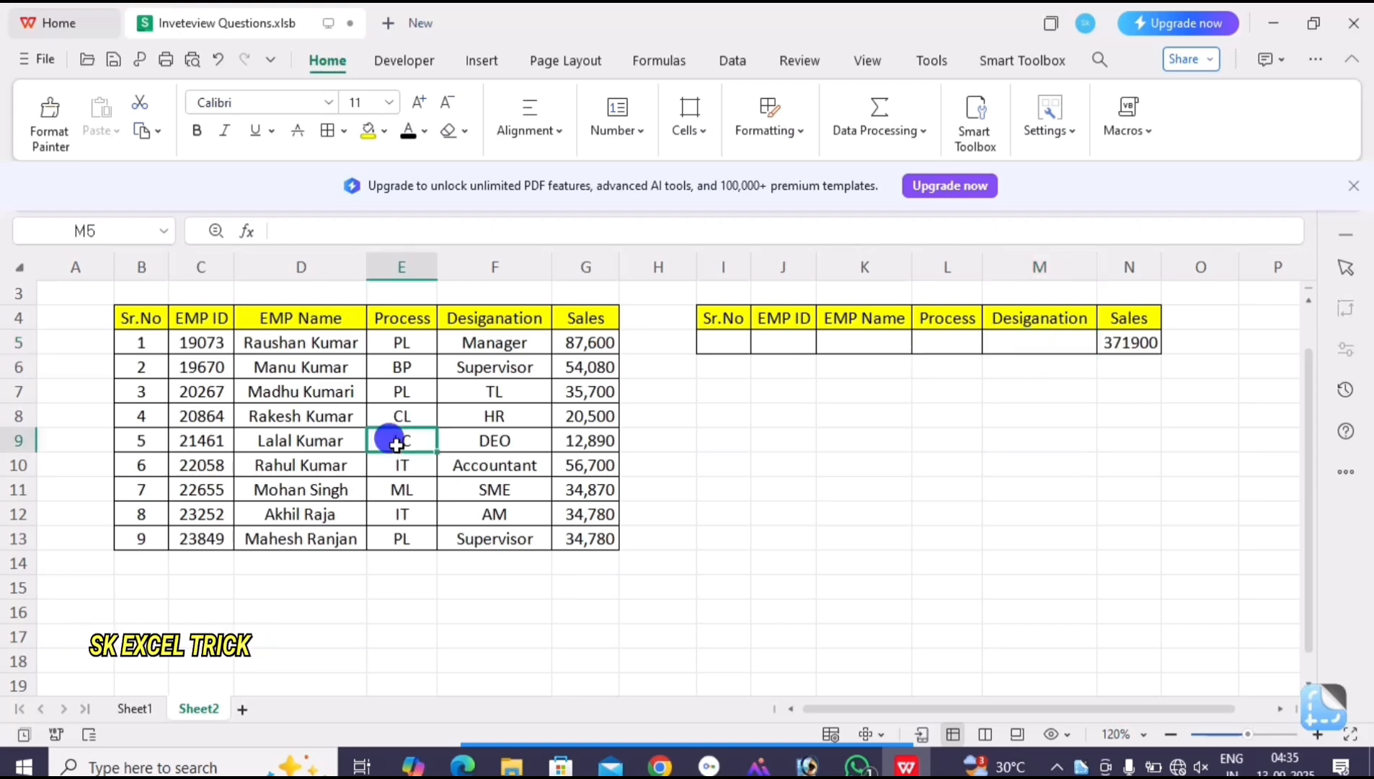
pyautogui.hotkey('ctrl', 'c')
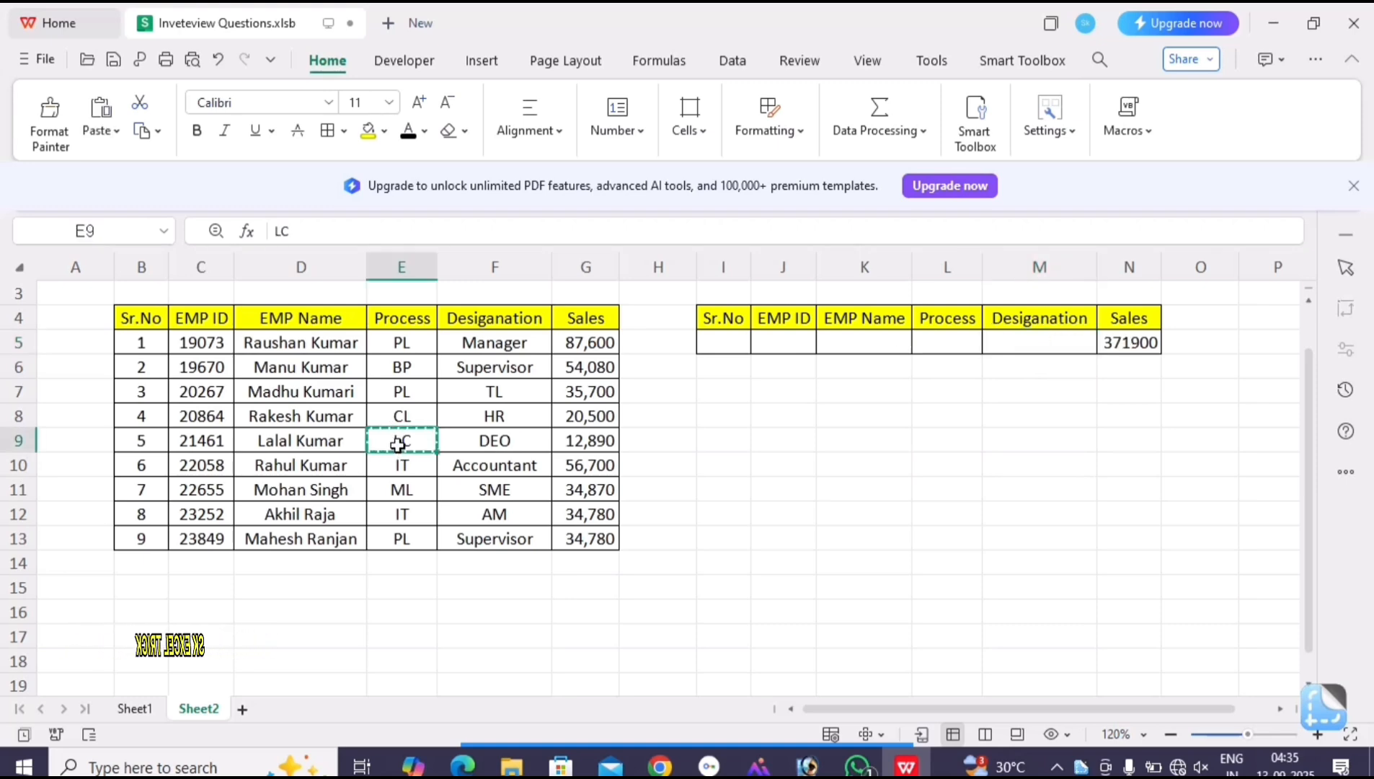
pyautogui.click(938, 343)
pyautogui.press('Return')
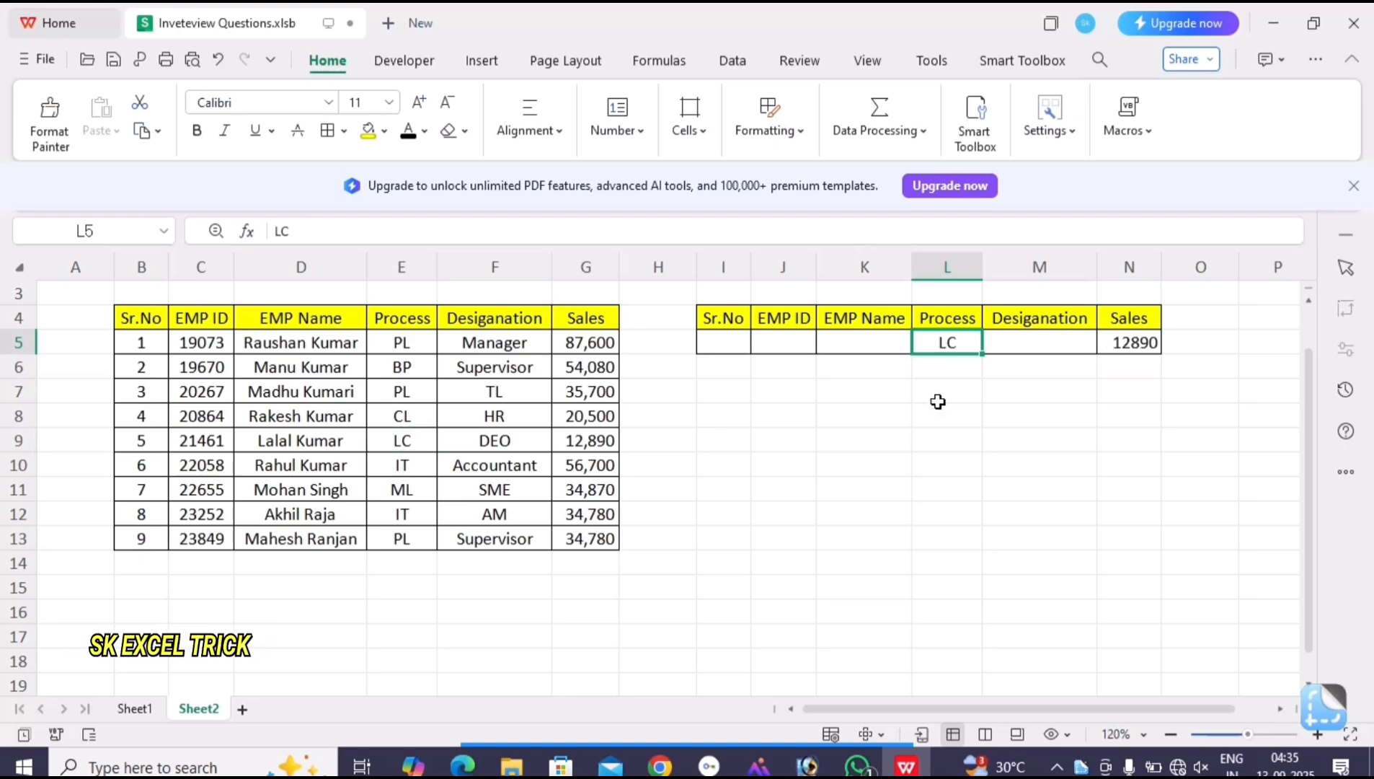
# - Replace the process criterion in L5 with the EMP ID copied from C9 into J5
pyautogui.press('Delete')
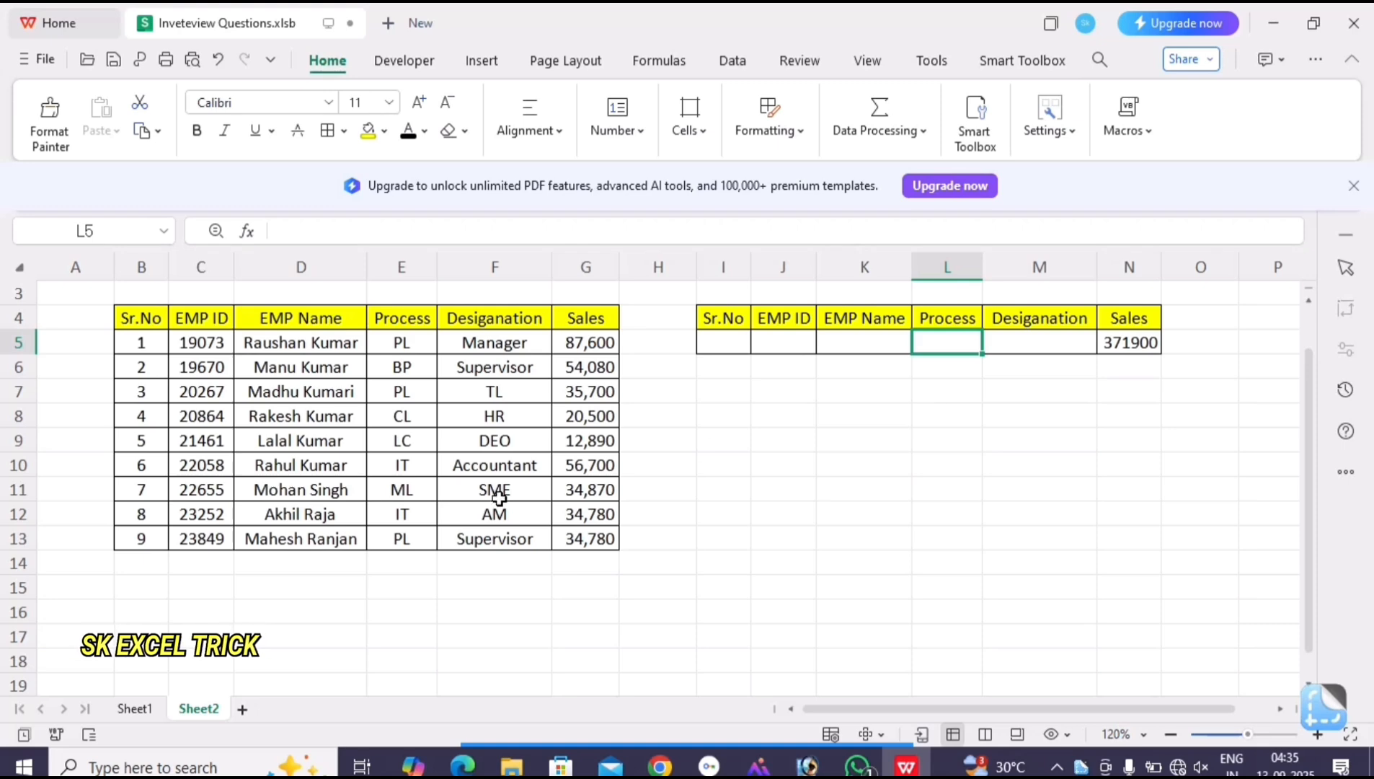
pyautogui.click(206, 441)
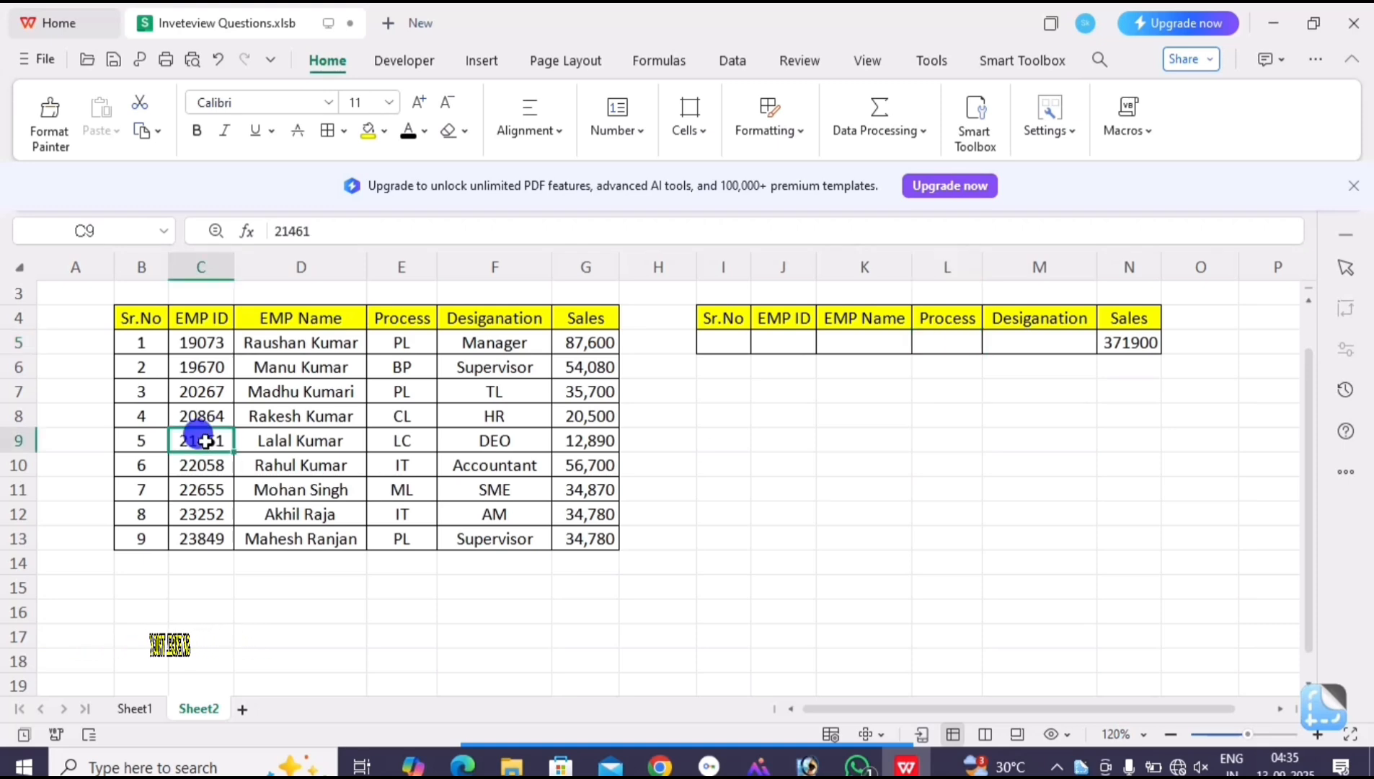
pyautogui.hotkey('ctrl', 'c')
pyautogui.click(782, 344)
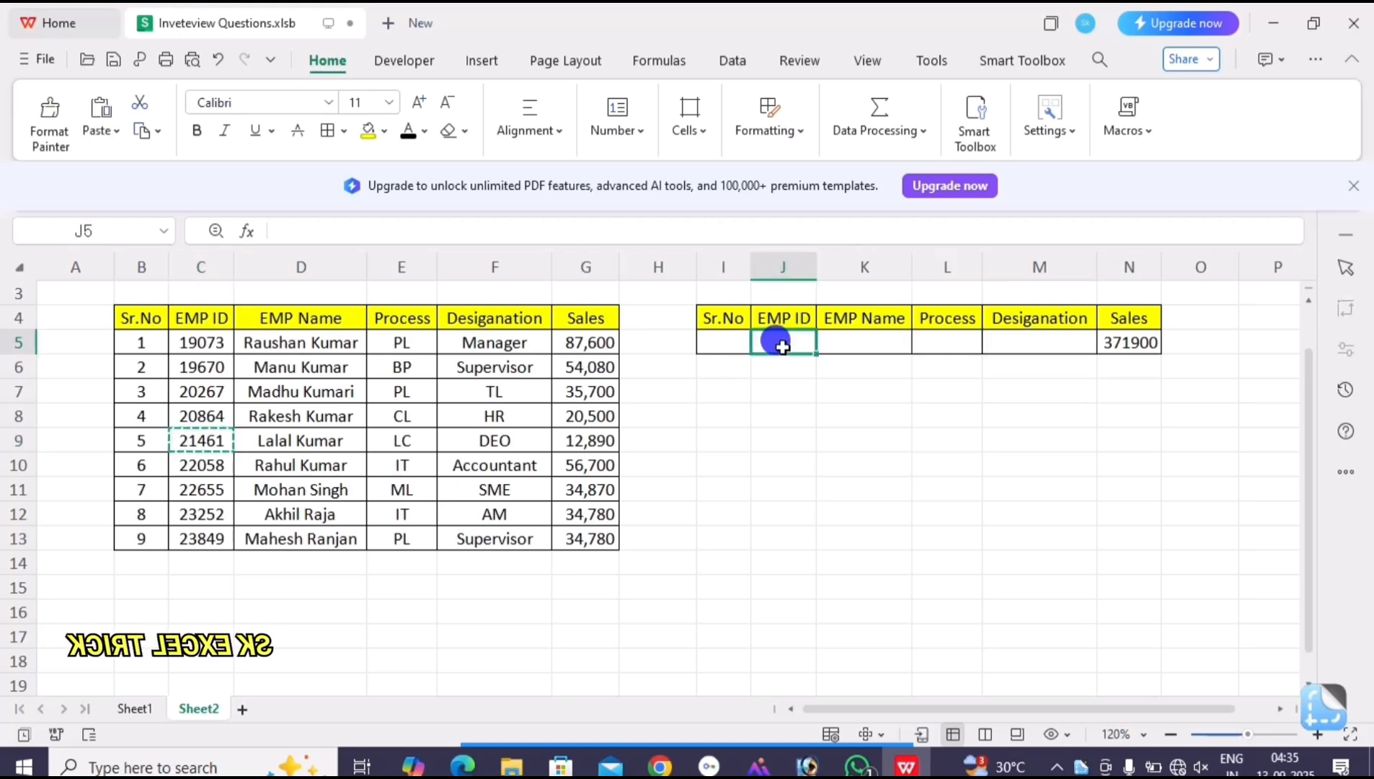
pyautogui.press('Return')
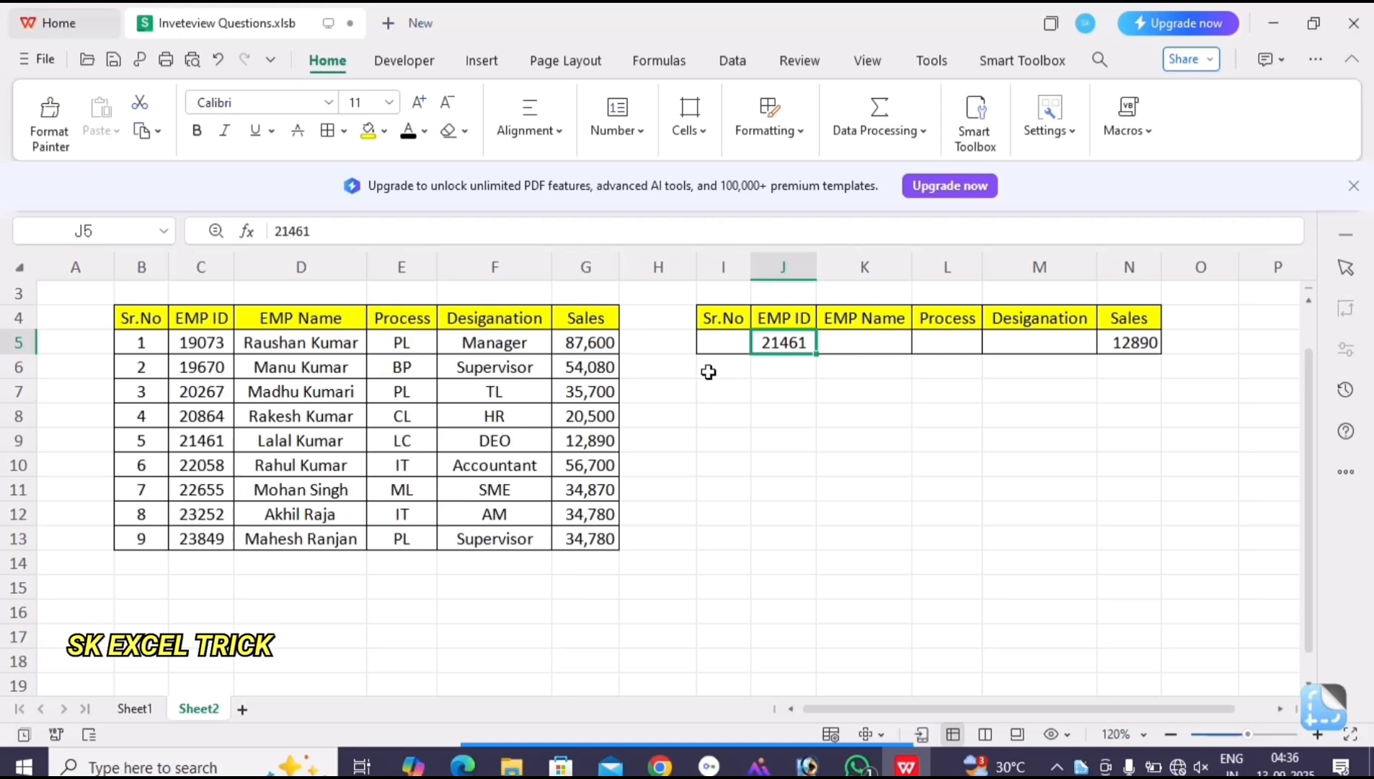
# - Copy the EMP ID, name, process and designation in C8:F8 into the criteria cells J5:M5
pyautogui.click(210, 420)
pyautogui.hotkey('shift', 'Right')
pyautogui.hotkey('shift', 'Right')
pyautogui.hotkey('shift', 'Right')
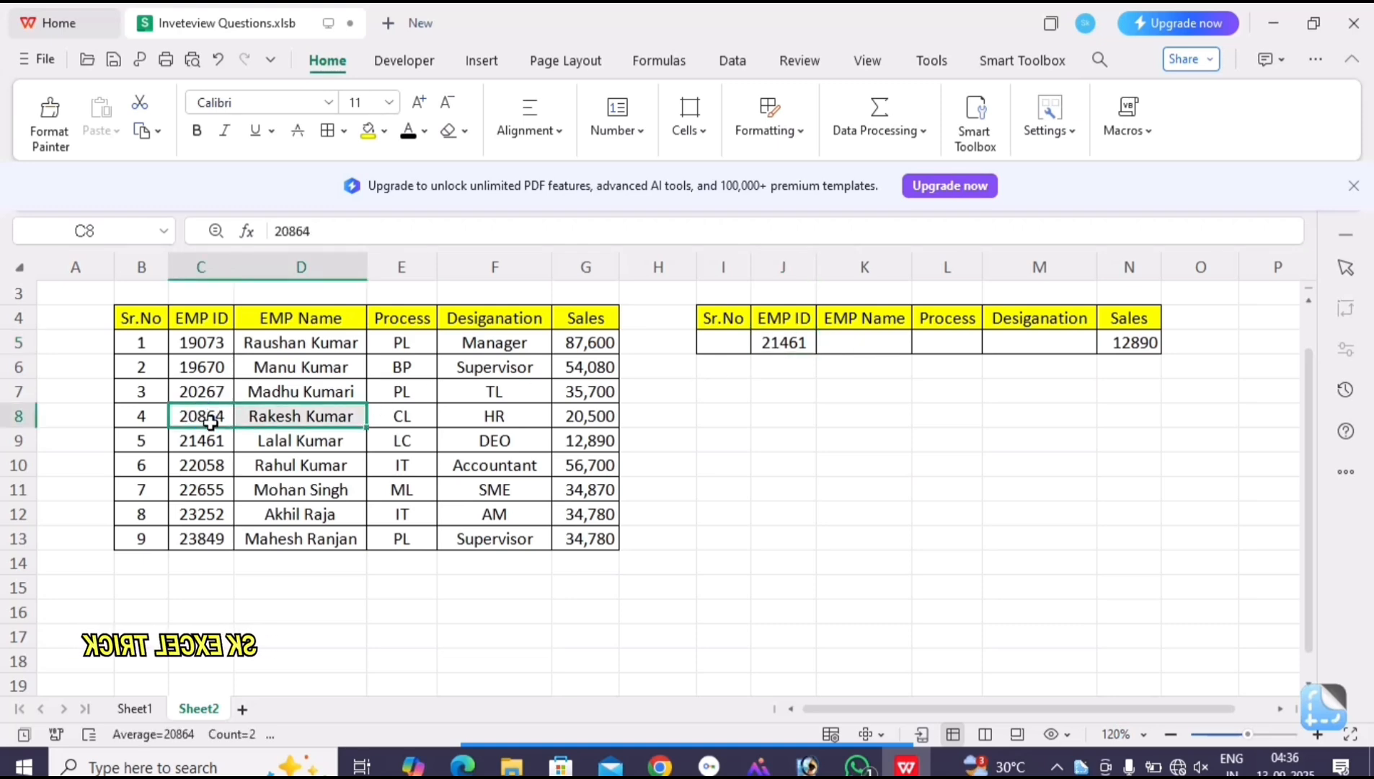
pyautogui.hotkey('ctrl', 'c')
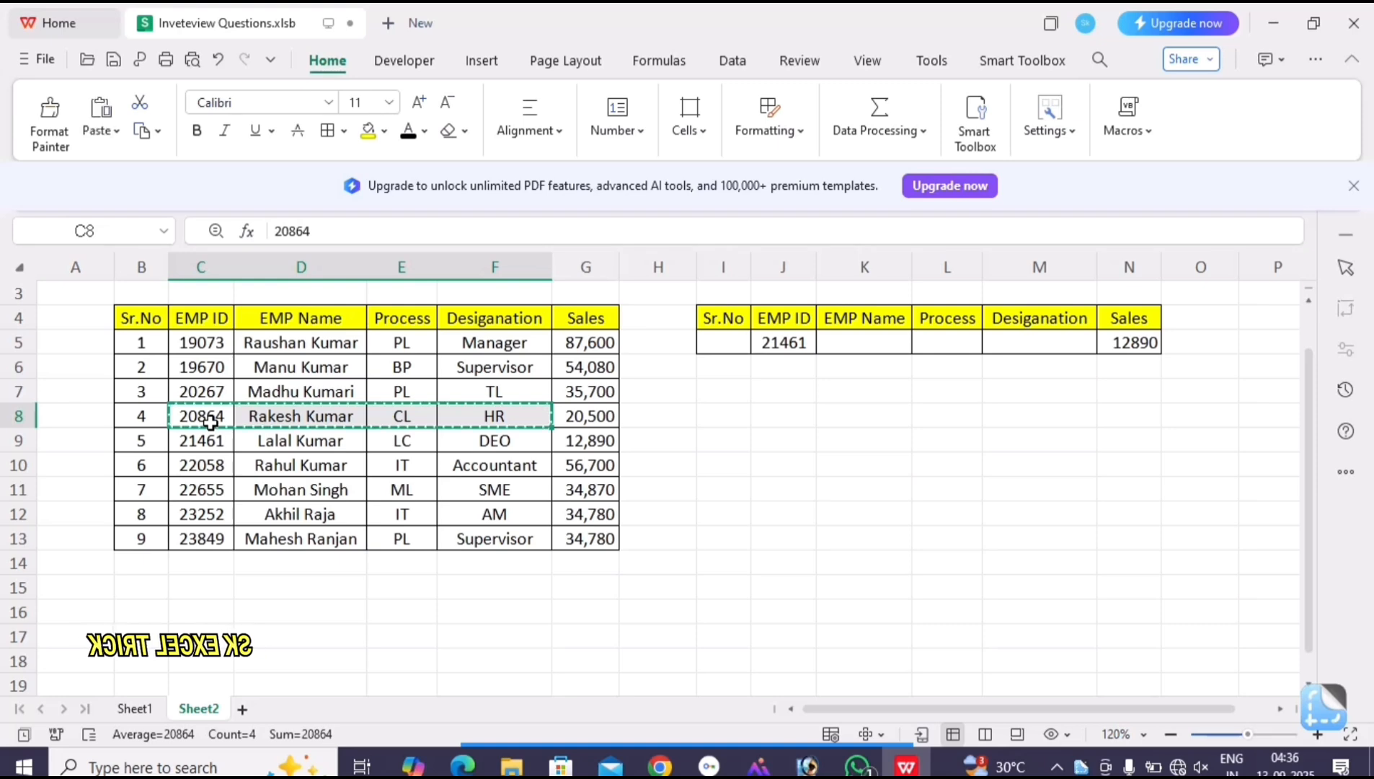
pyautogui.click(771, 345)
pyautogui.hotkey('ctrl', 'v')
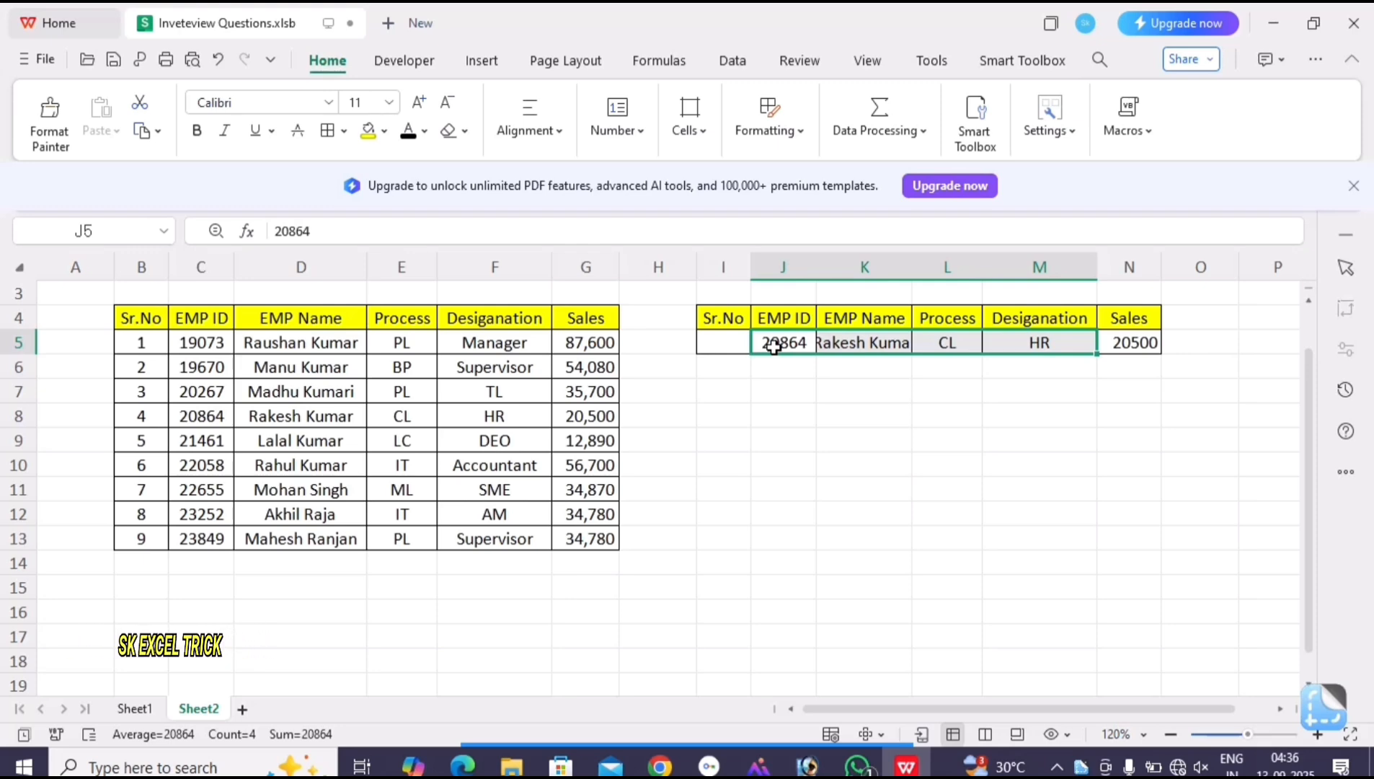
# - Clear the criteria in J5:M5 and the existing formula in the Sales cell N5
pyautogui.press('Delete')
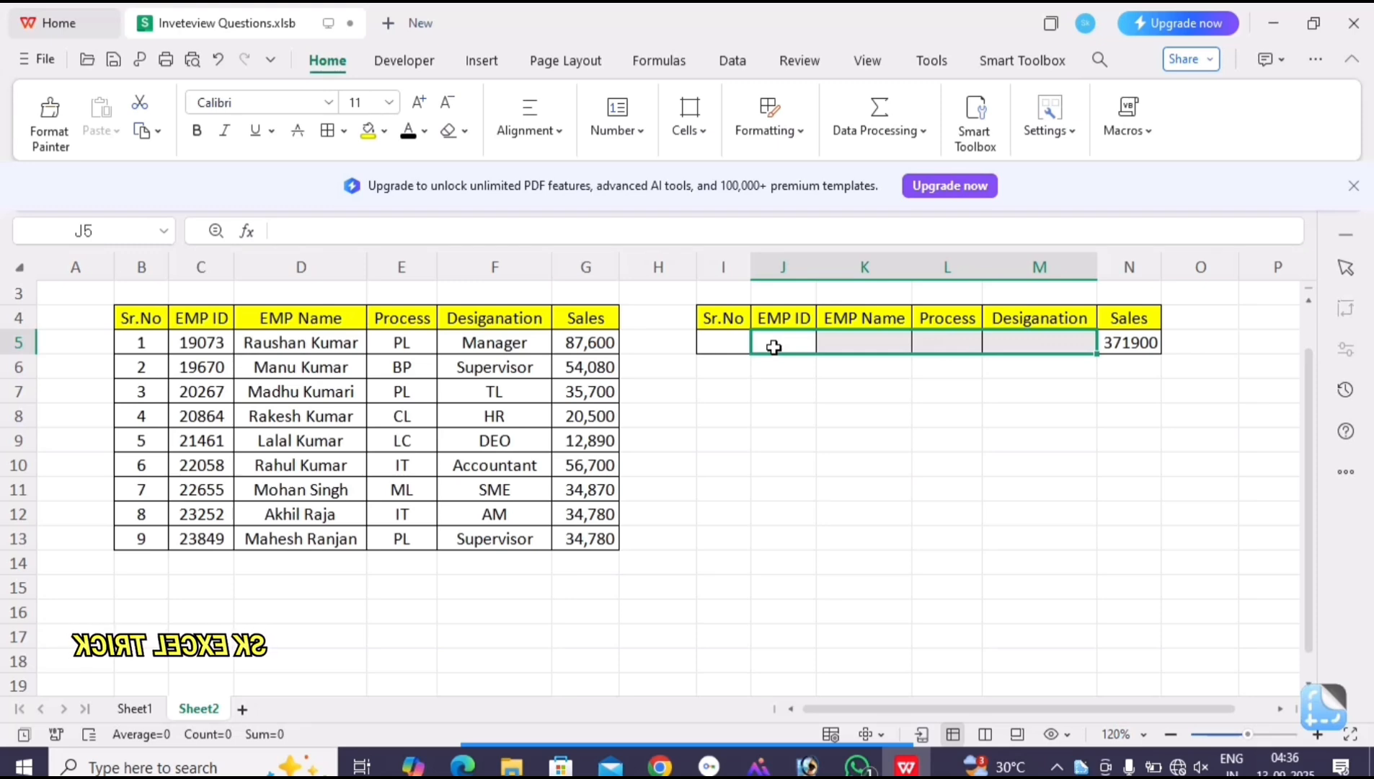
pyautogui.click(1142, 344)
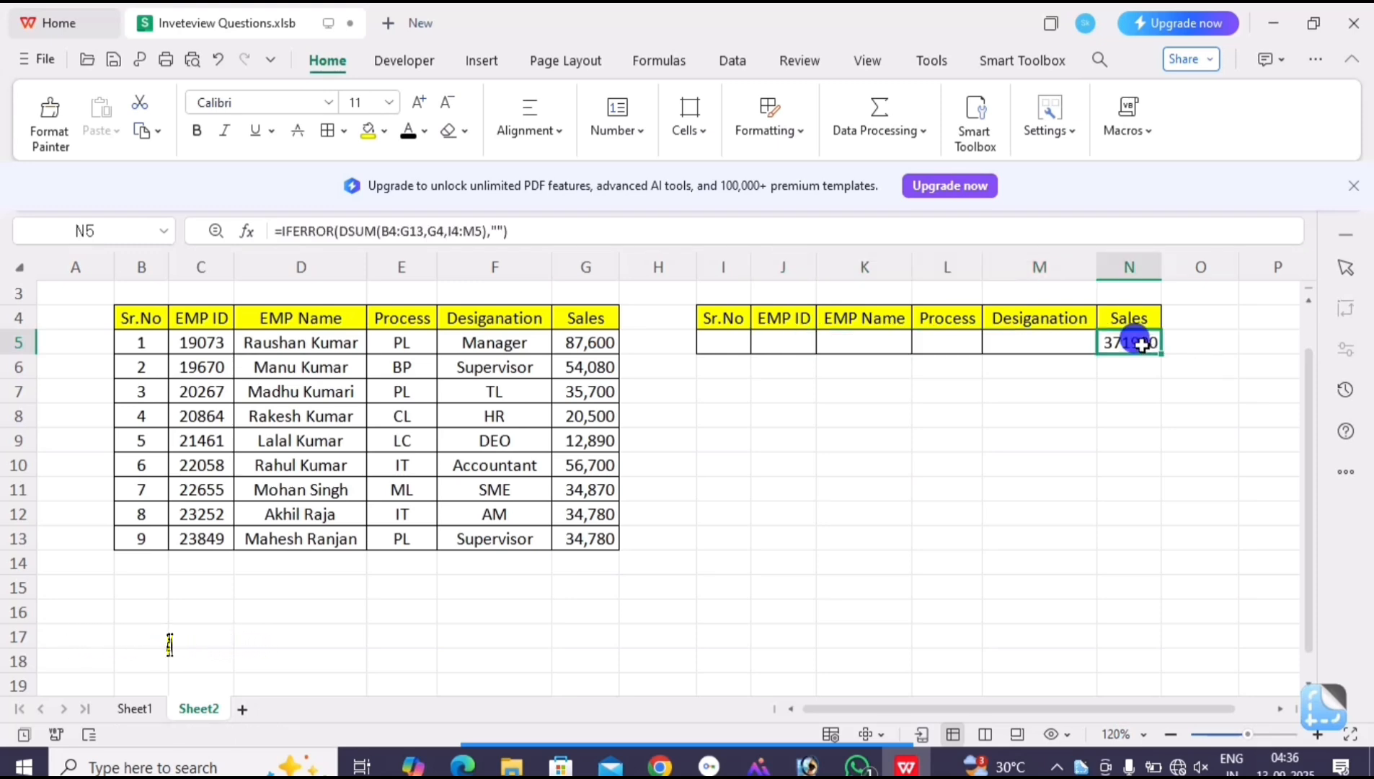
pyautogui.press('Delete')
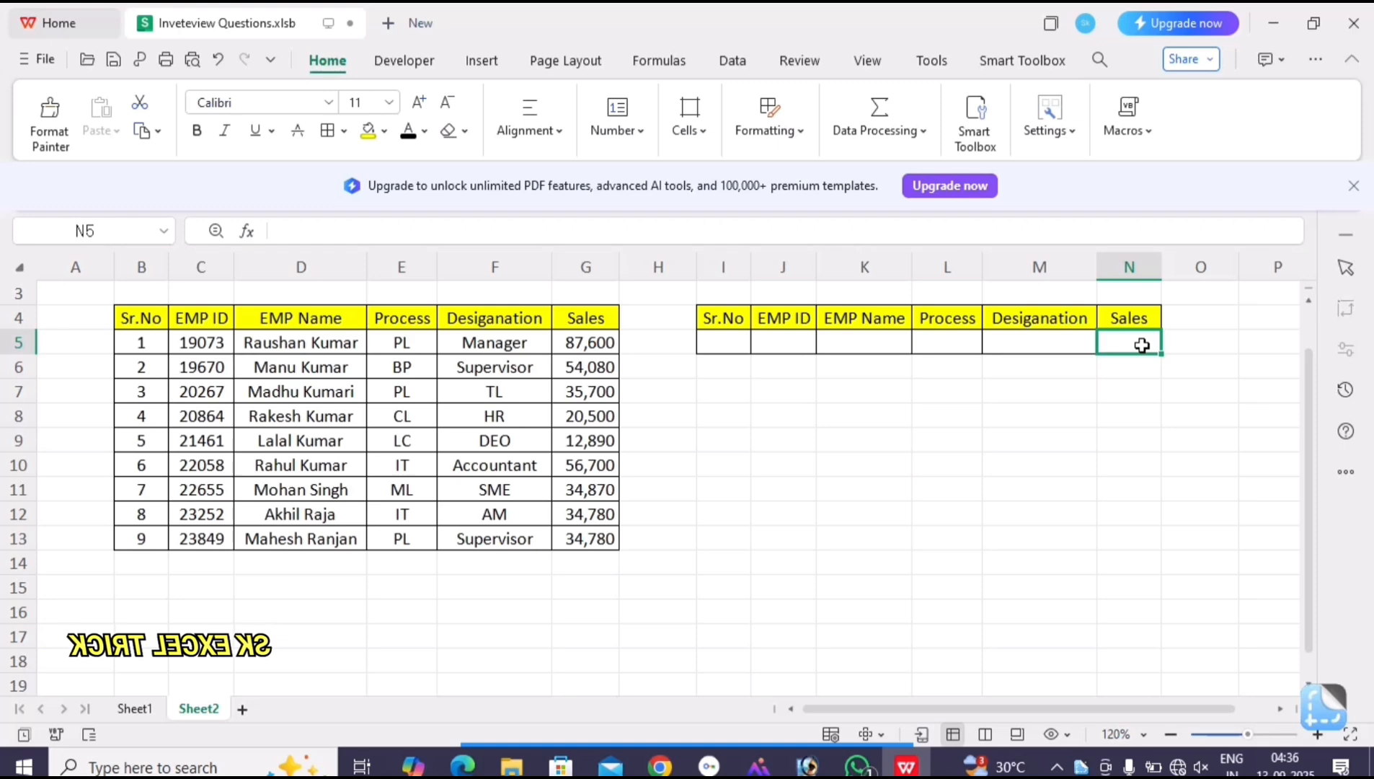
# - Enter =DSUM(B4:G13,G4,I4:M5) in N5 to sum Sales for the entered criteria
pyautogui.write('=dsu')
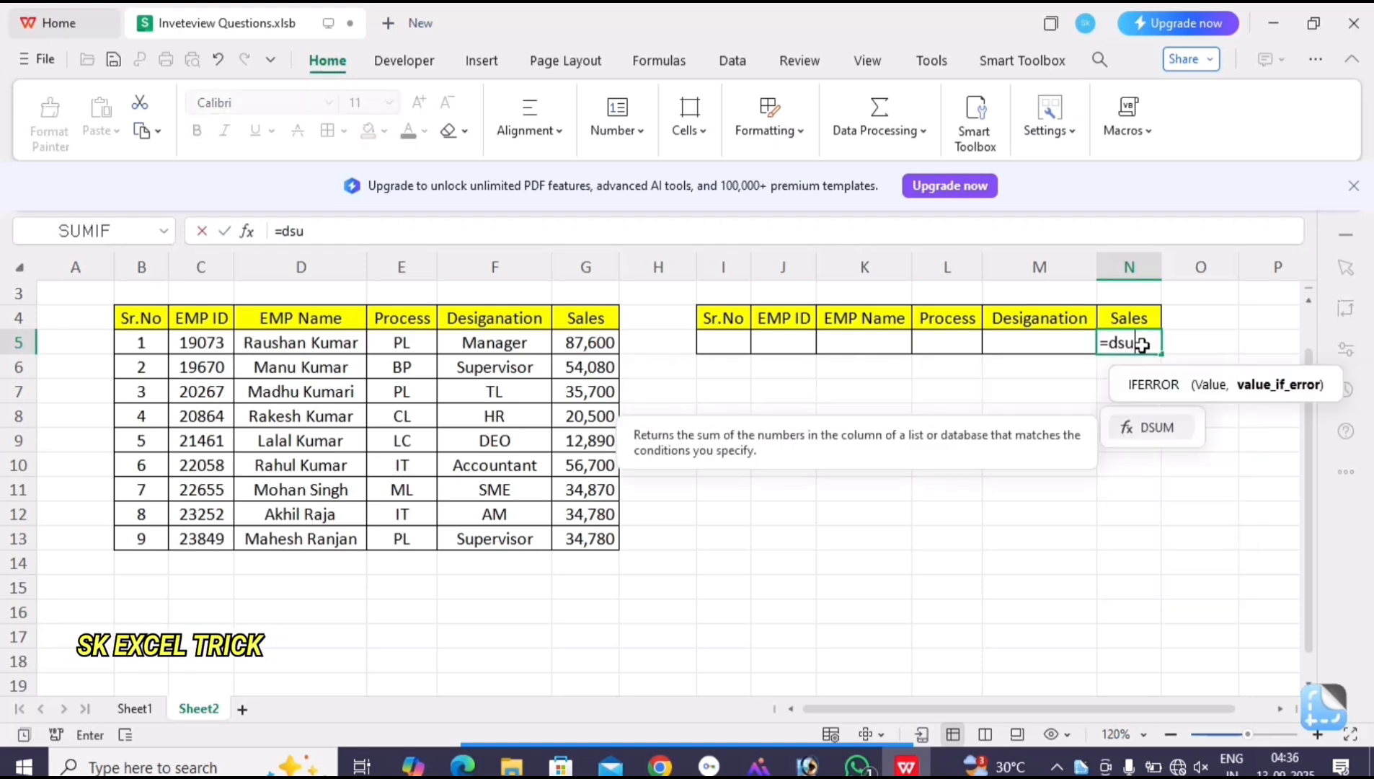
pyautogui.press('Tab')
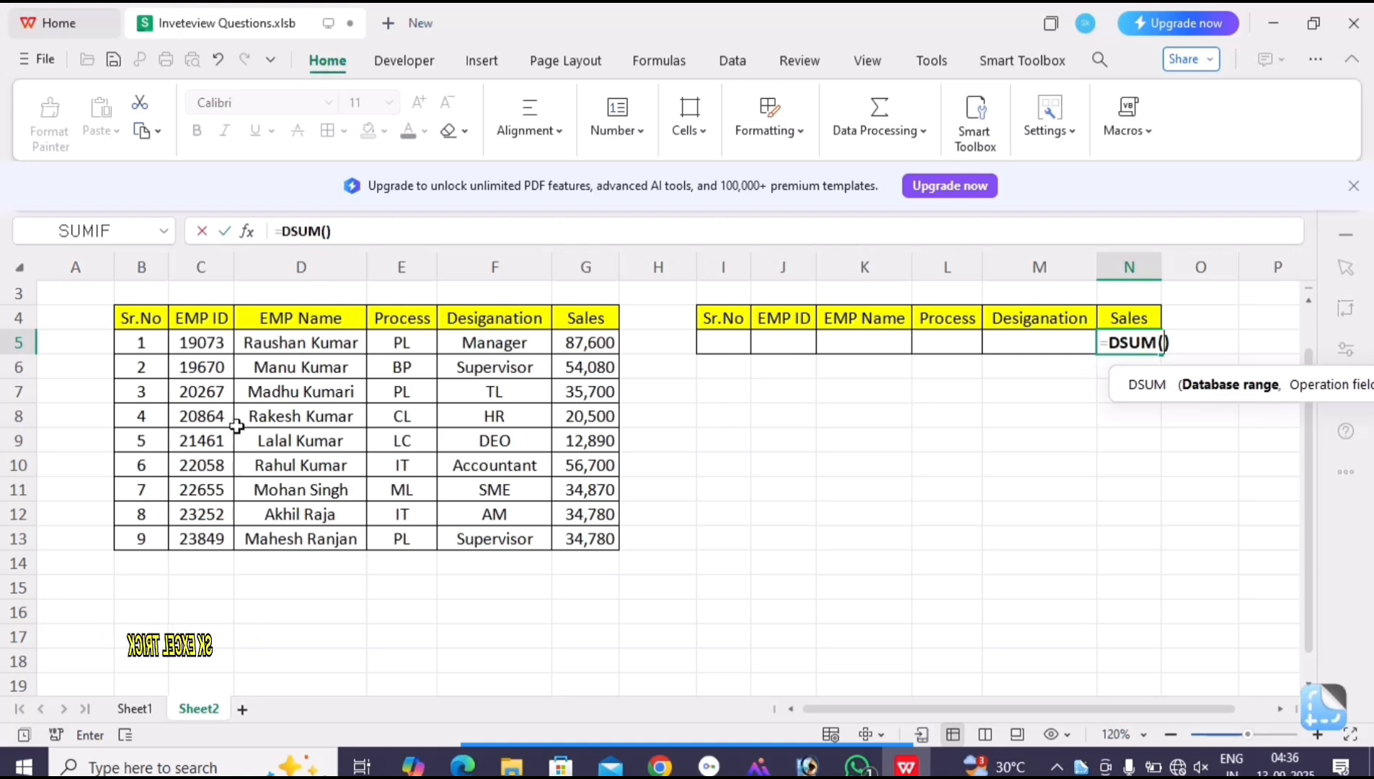
pyautogui.moveTo(133, 319)
pyautogui.mouseDown()
pyautogui.moveTo(412, 391)
pyautogui.moveTo(481, 427)
pyautogui.moveTo(590, 532)
pyautogui.mouseUp()
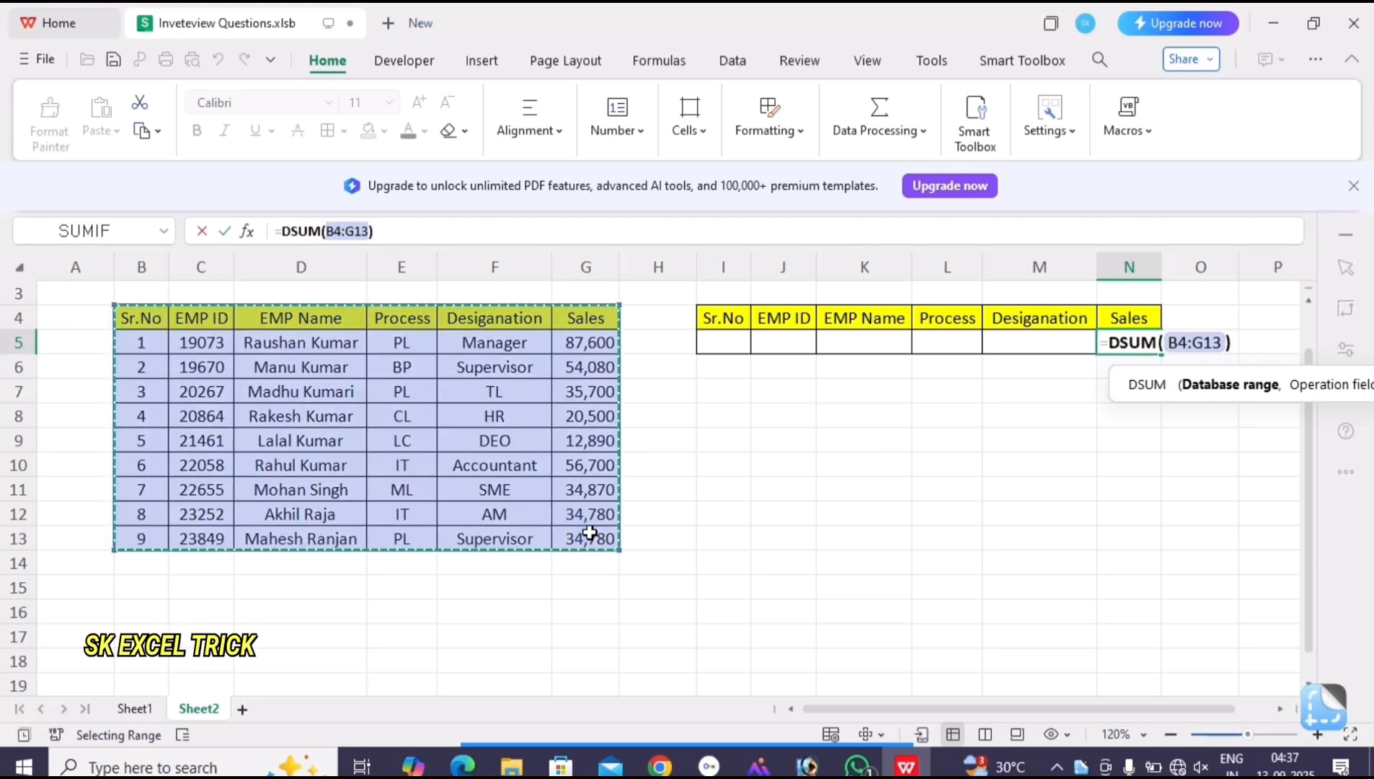
pyautogui.write(',')
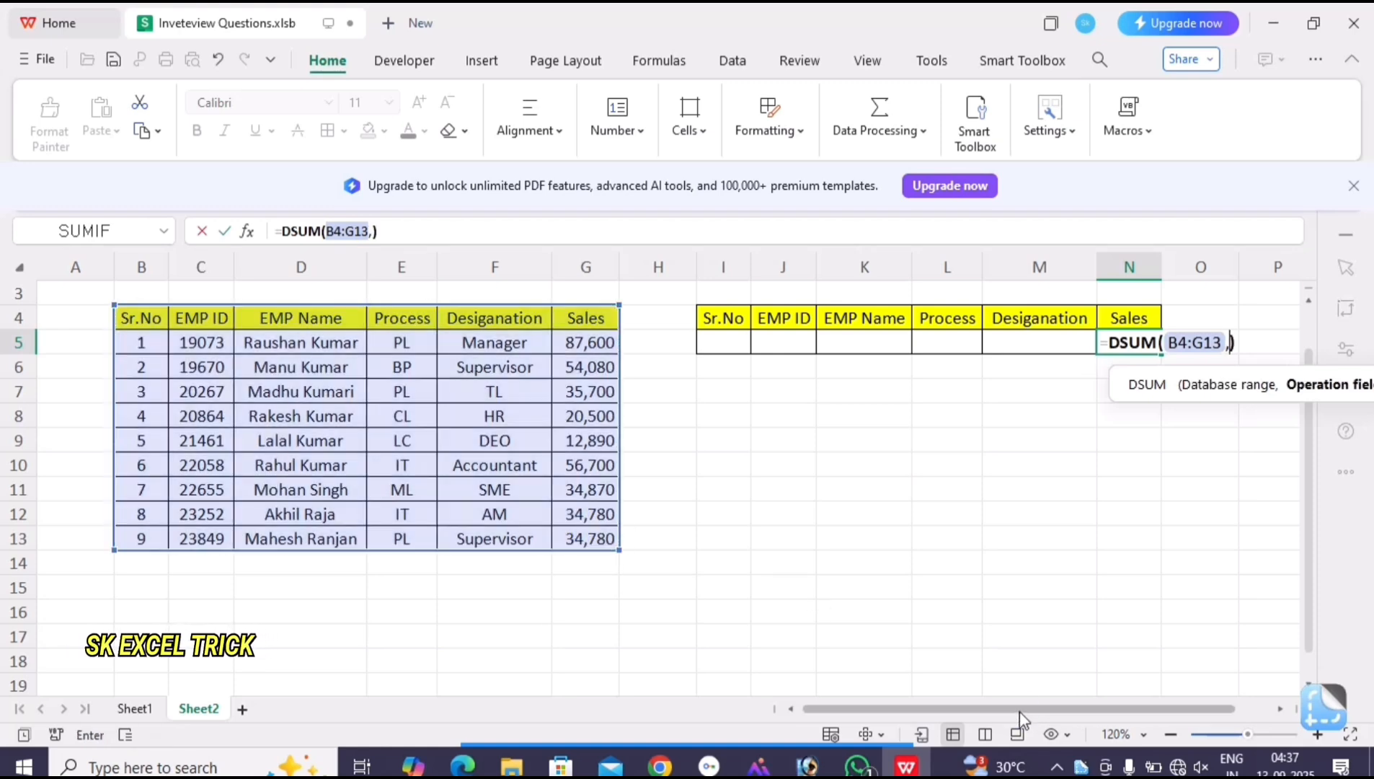
pyautogui.hscroll(1, 1149, 708)
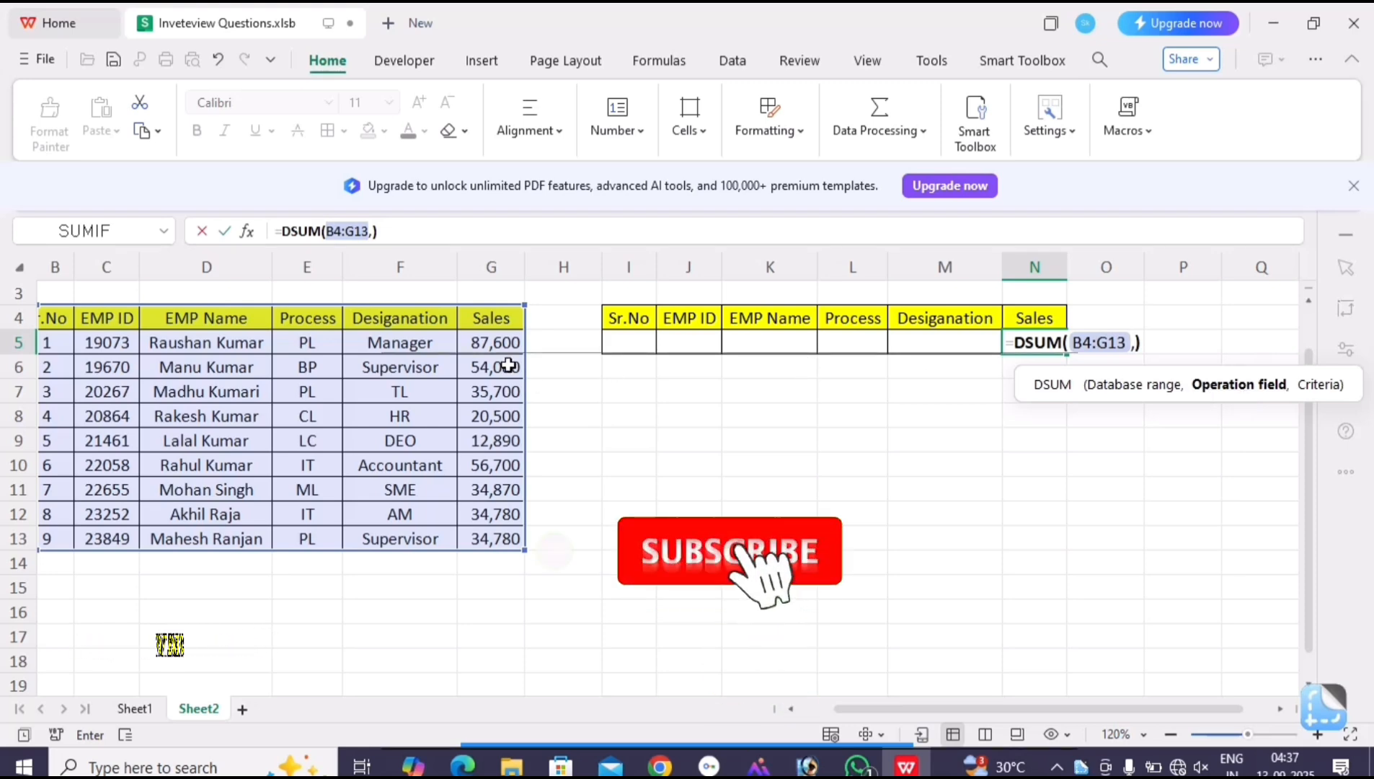
pyautogui.click(496, 322)
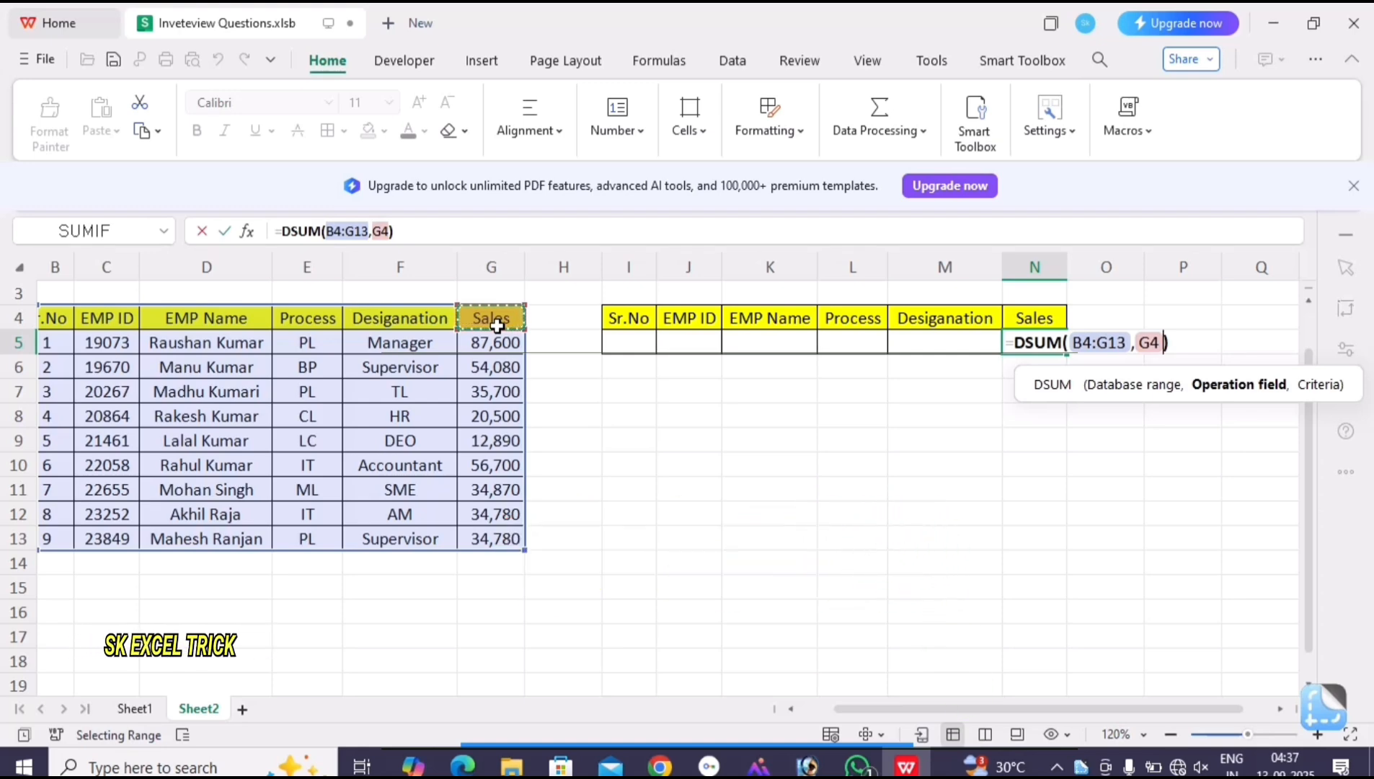
pyautogui.write(',')
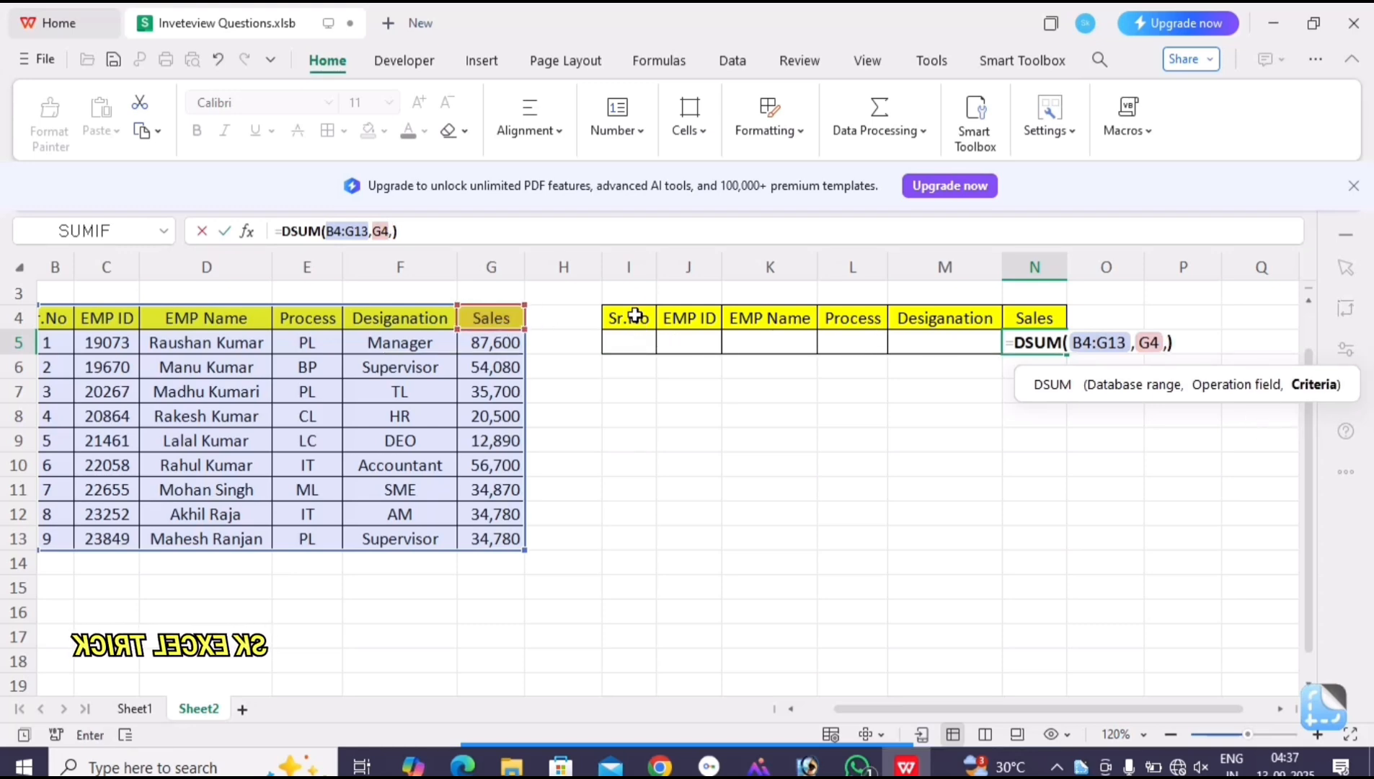
pyautogui.moveTo(628, 310); pyautogui.dragTo(936, 347)
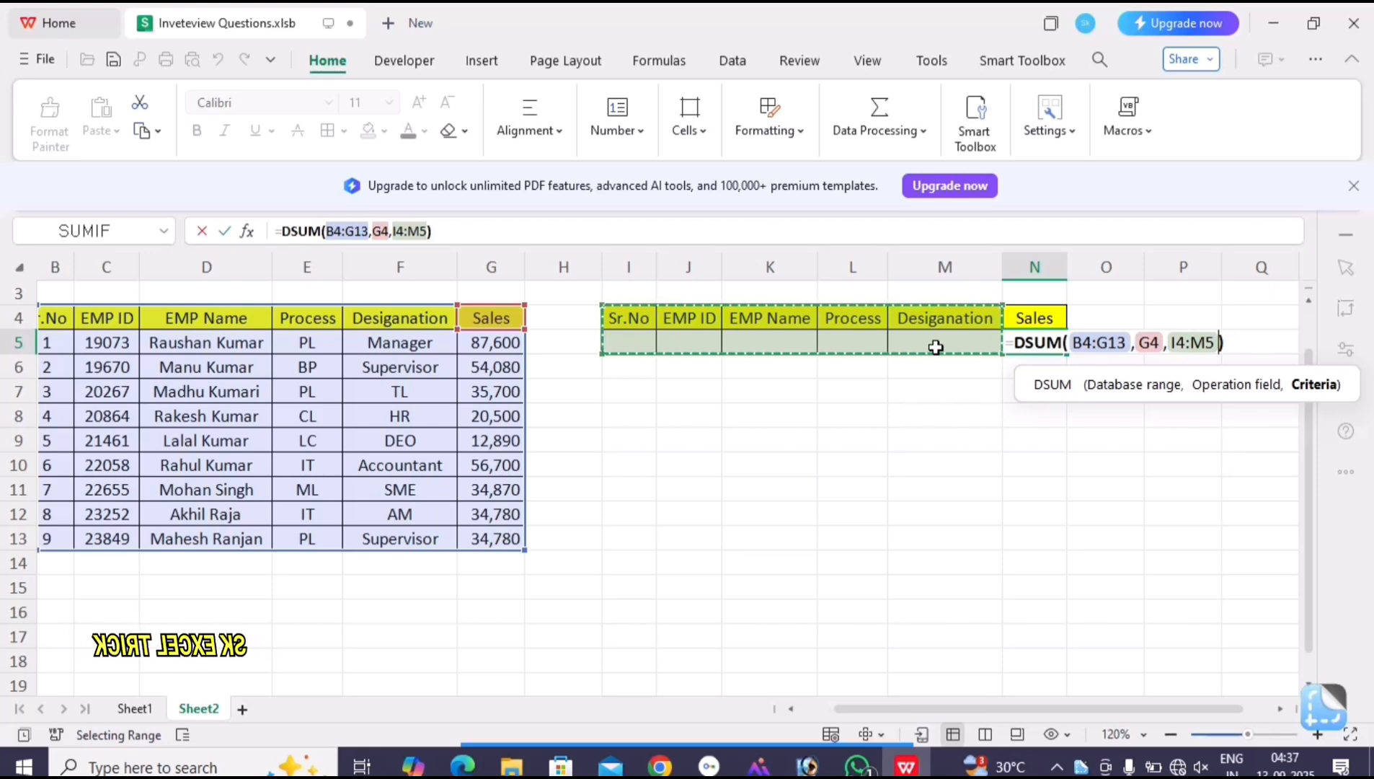
pyautogui.press('Return')
pyautogui.press('Up')
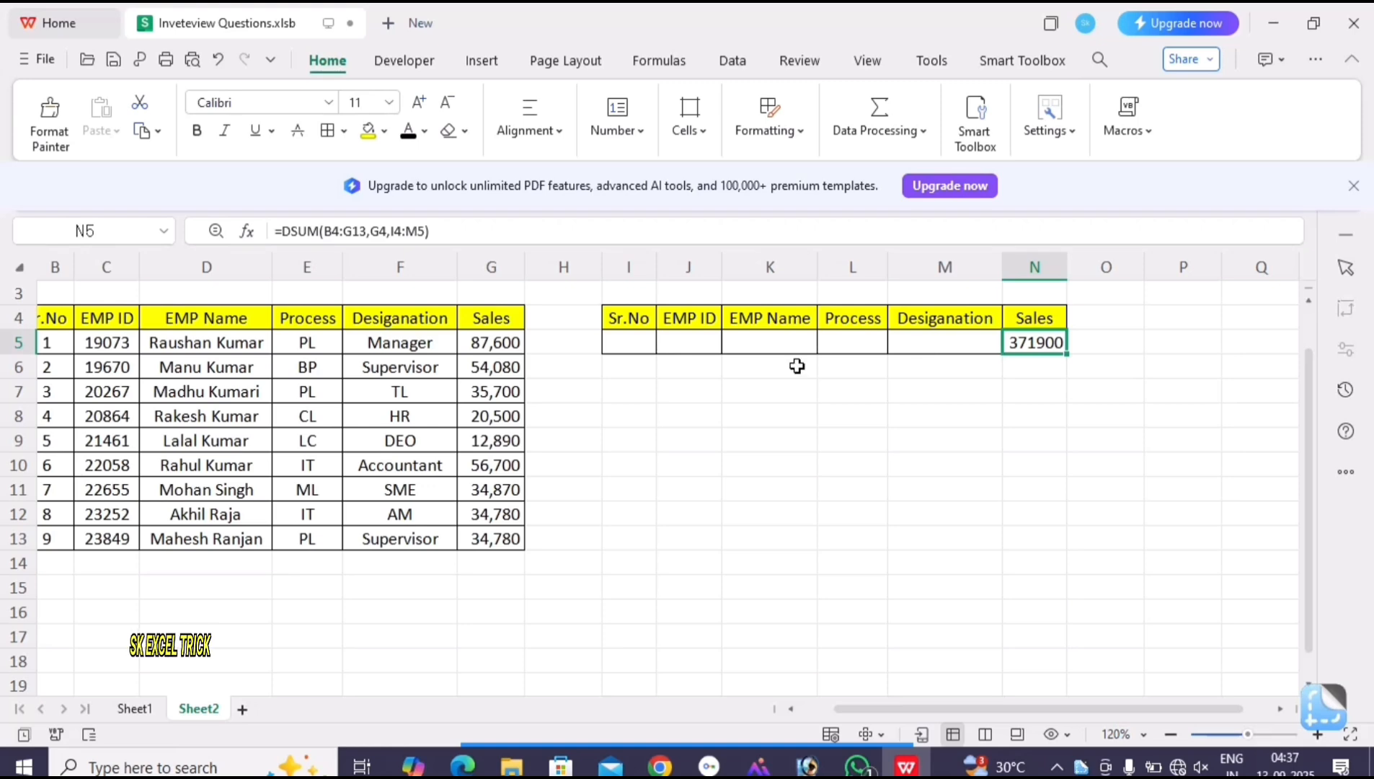
# - Test the DSUM formula by copying the employee name from D7 into the criteria cell K5
pyautogui.click(199, 397)
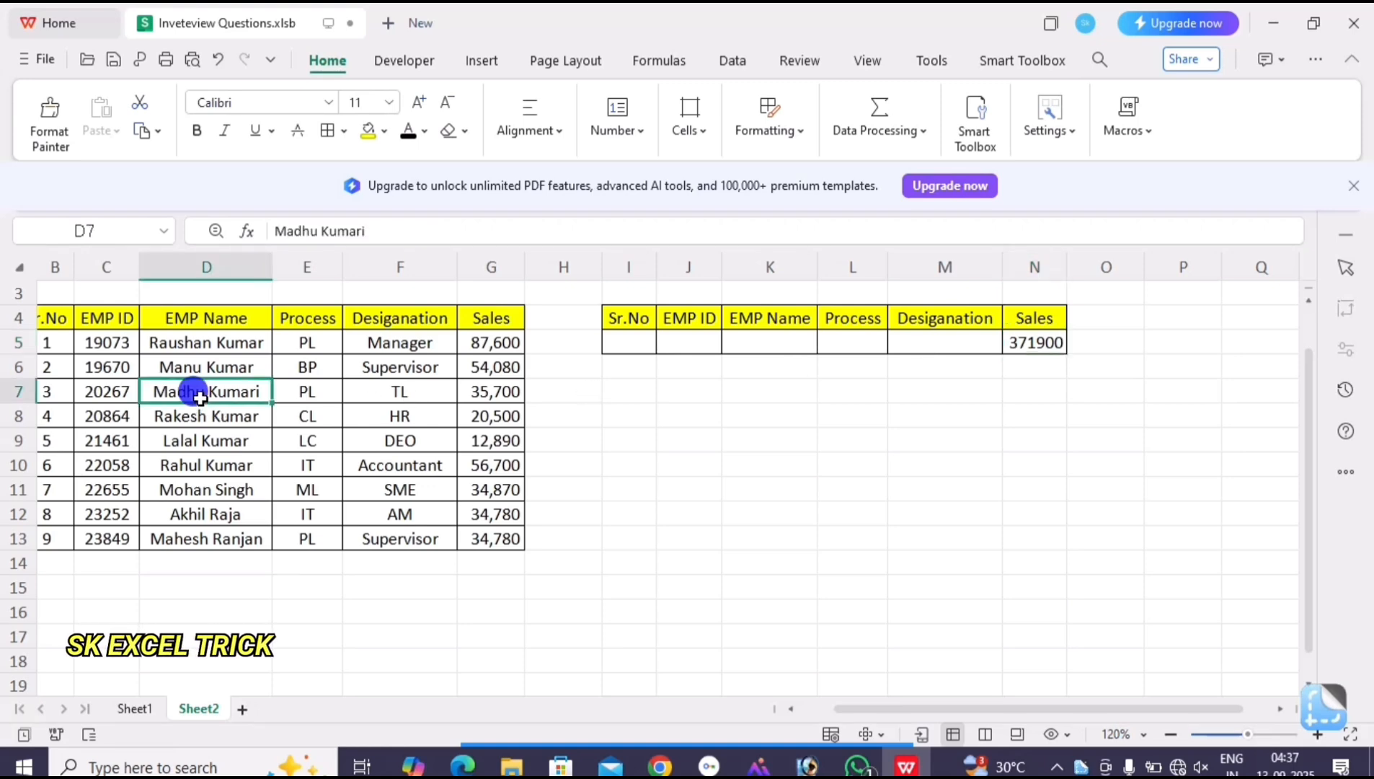
pyautogui.hotkey('ctrl', 'c')
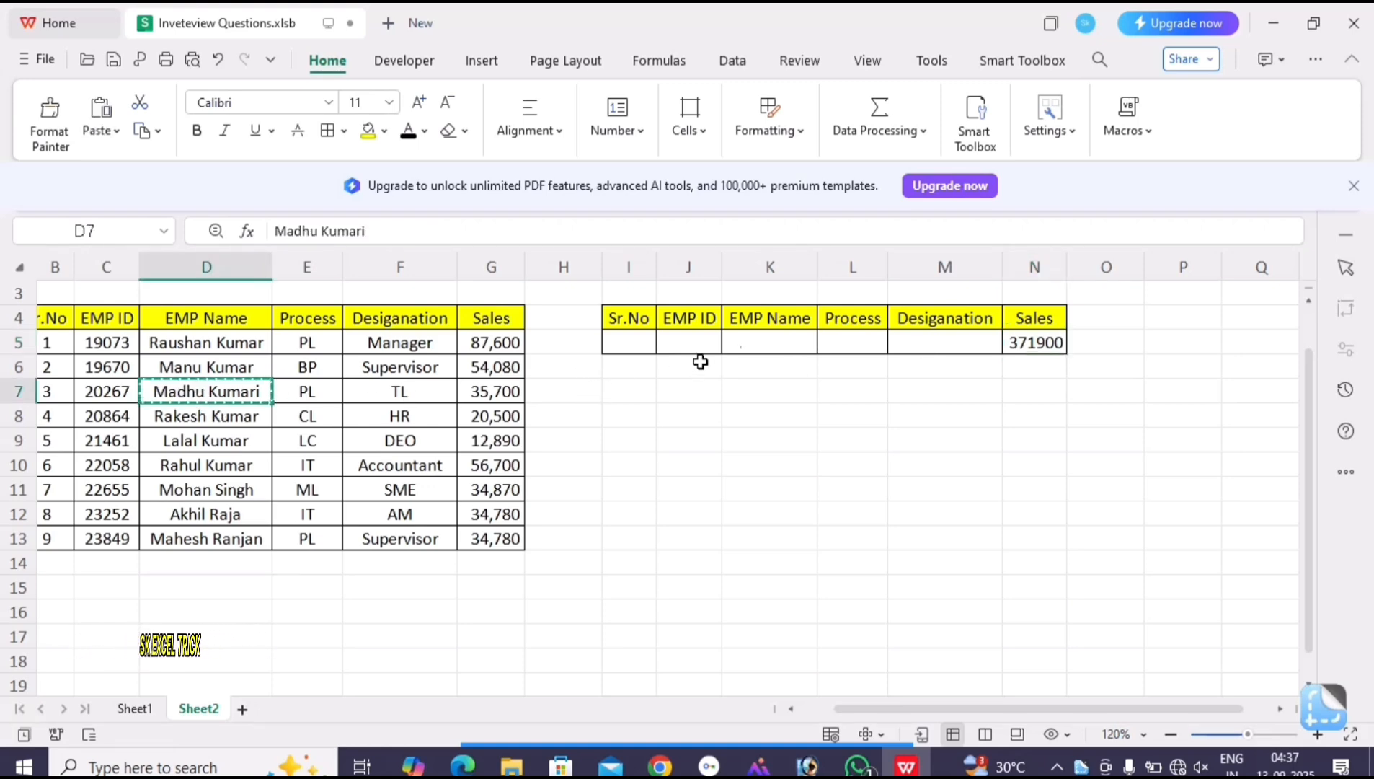
pyautogui.click(756, 341)
pyautogui.hotkey('ctrl', 'v')
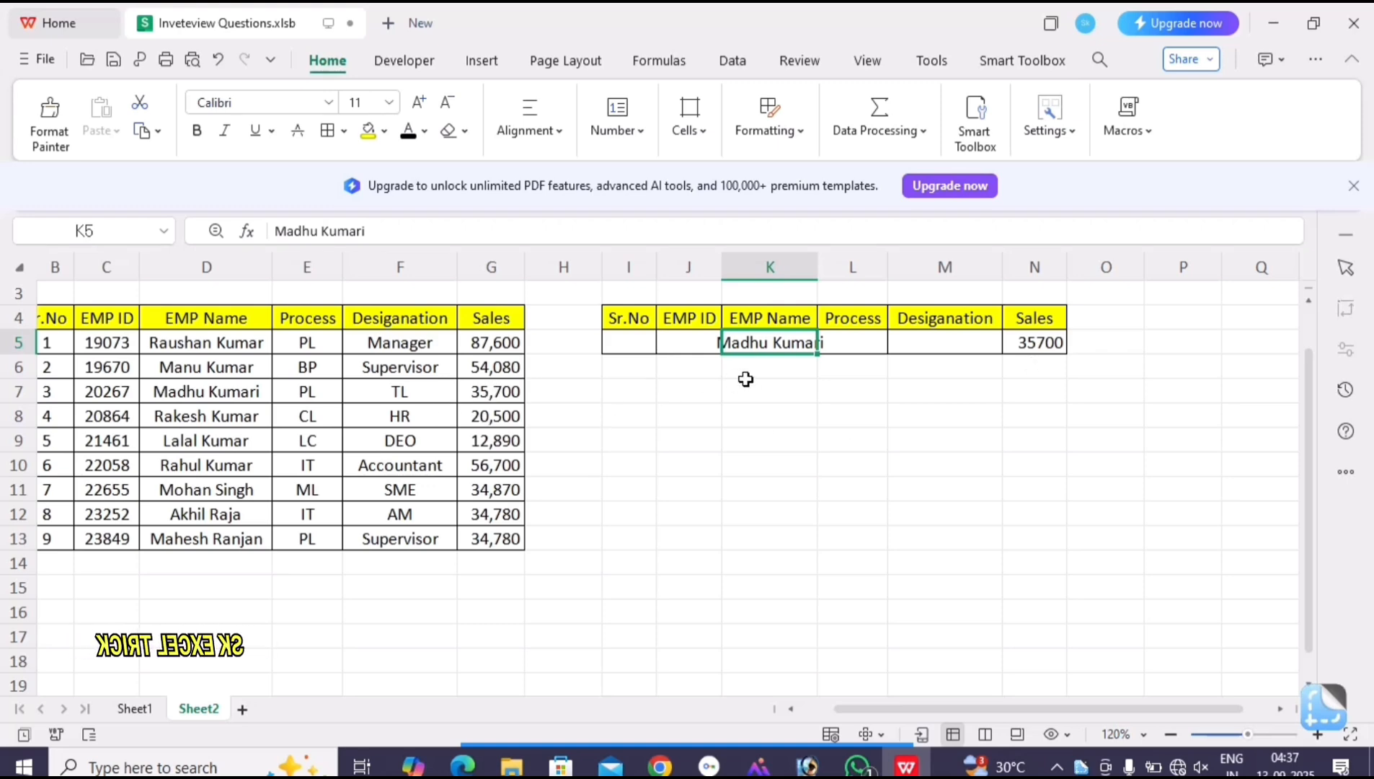
# - Replace the employee name criterion in K5 with a process criterion by copying IT from E10 into L5
pyautogui.press('Delete')
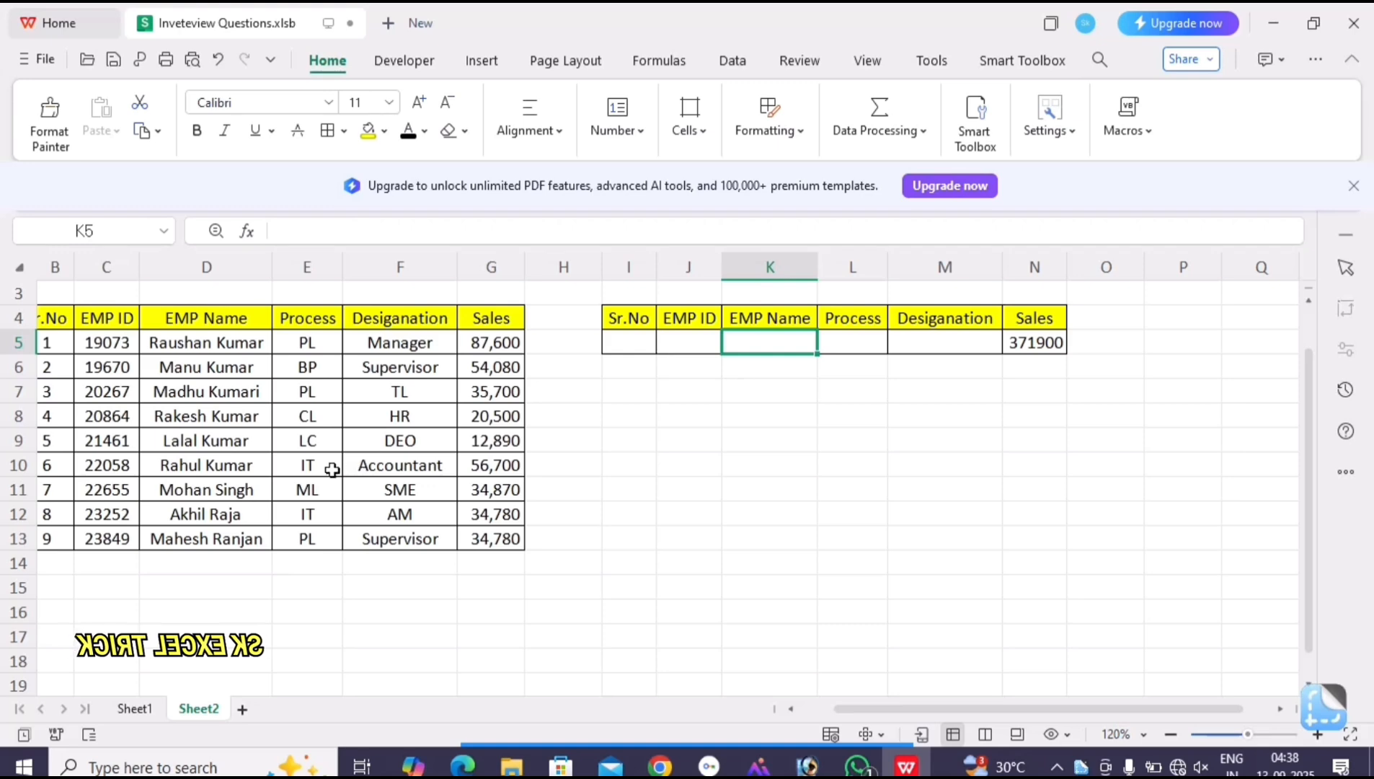
pyautogui.click(326, 469)
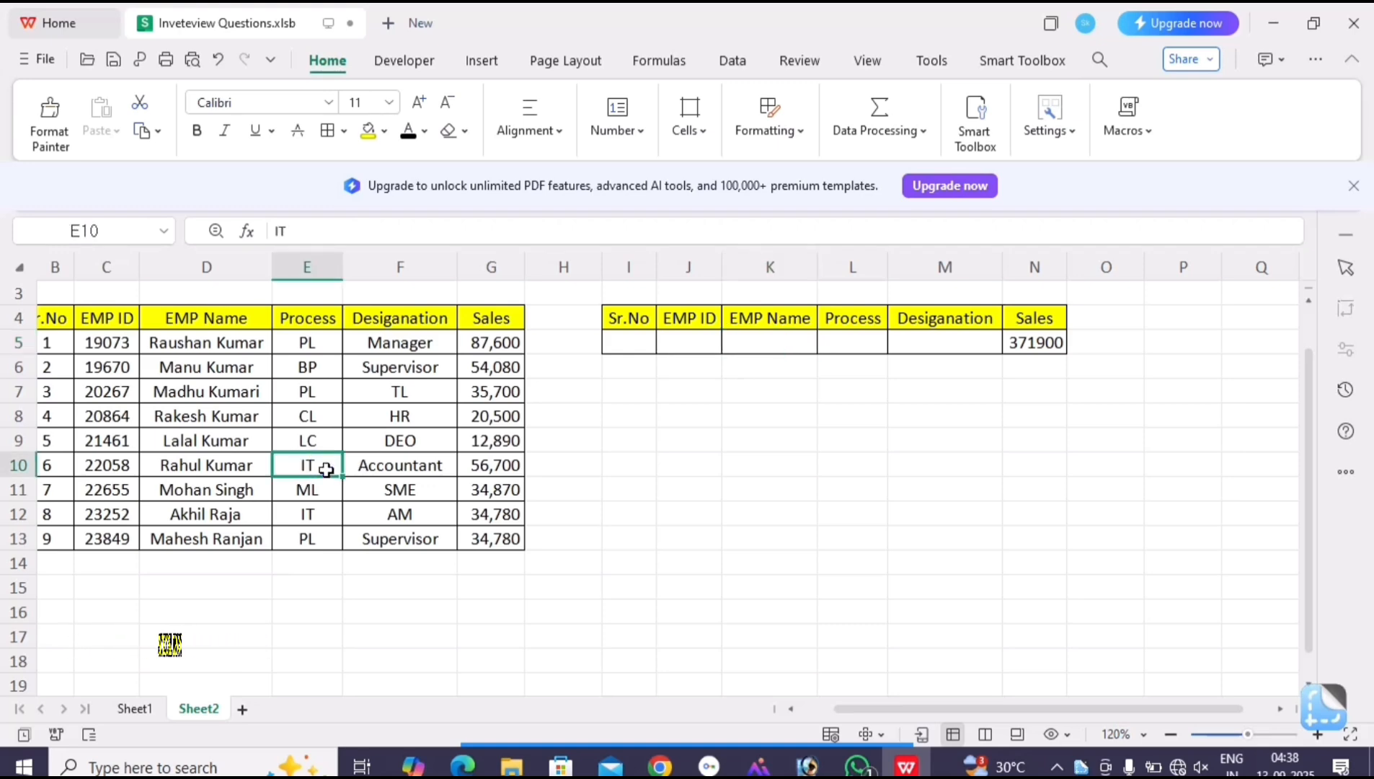
pyautogui.hotkey('ctrl', 'c')
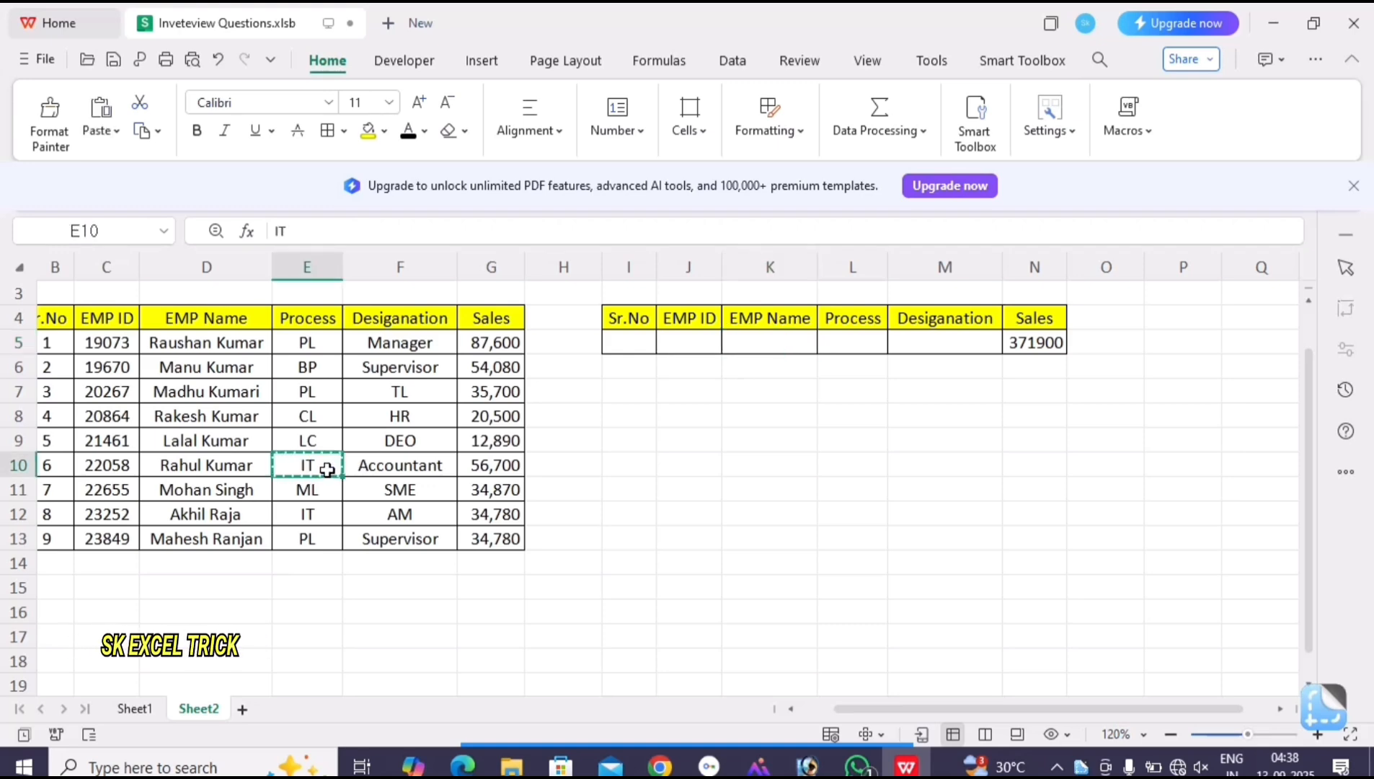
pyautogui.click(854, 343)
pyautogui.hotkey('ctrl', 'v')
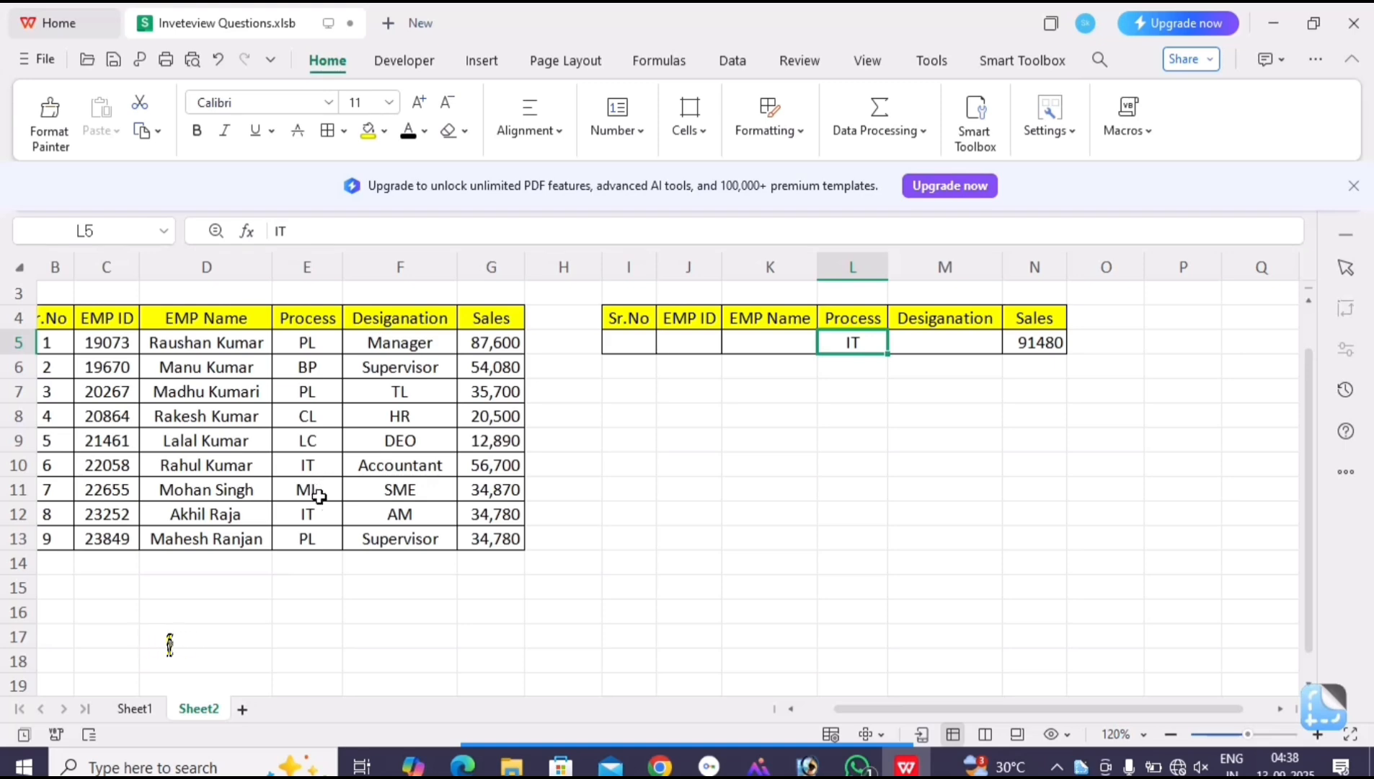
# - Cross-check the IT process sales by entering =SUM(G12,G10) in I9
pyautogui.click(485, 515)
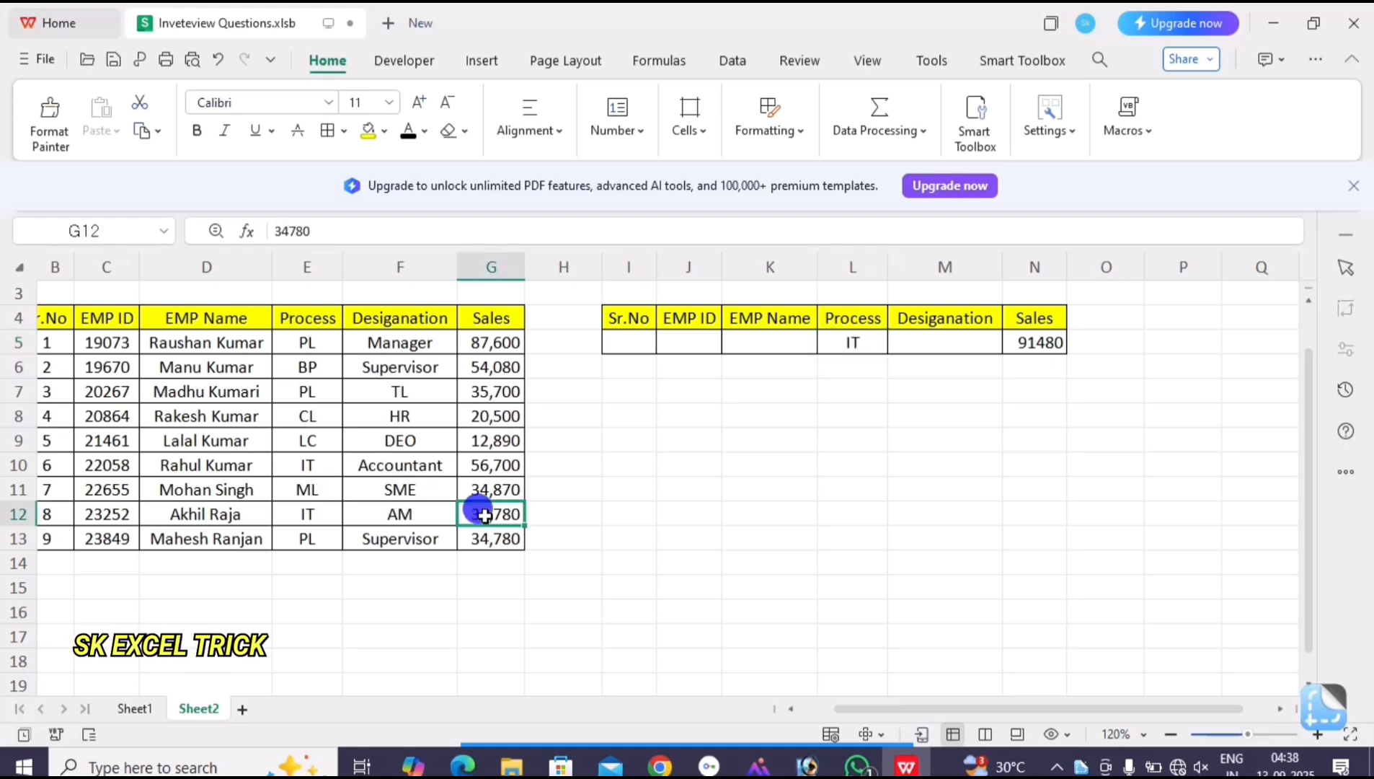
pyautogui.keyDown('ctrl'); pyautogui.click(508, 463); pyautogui.keyUp('ctrl')
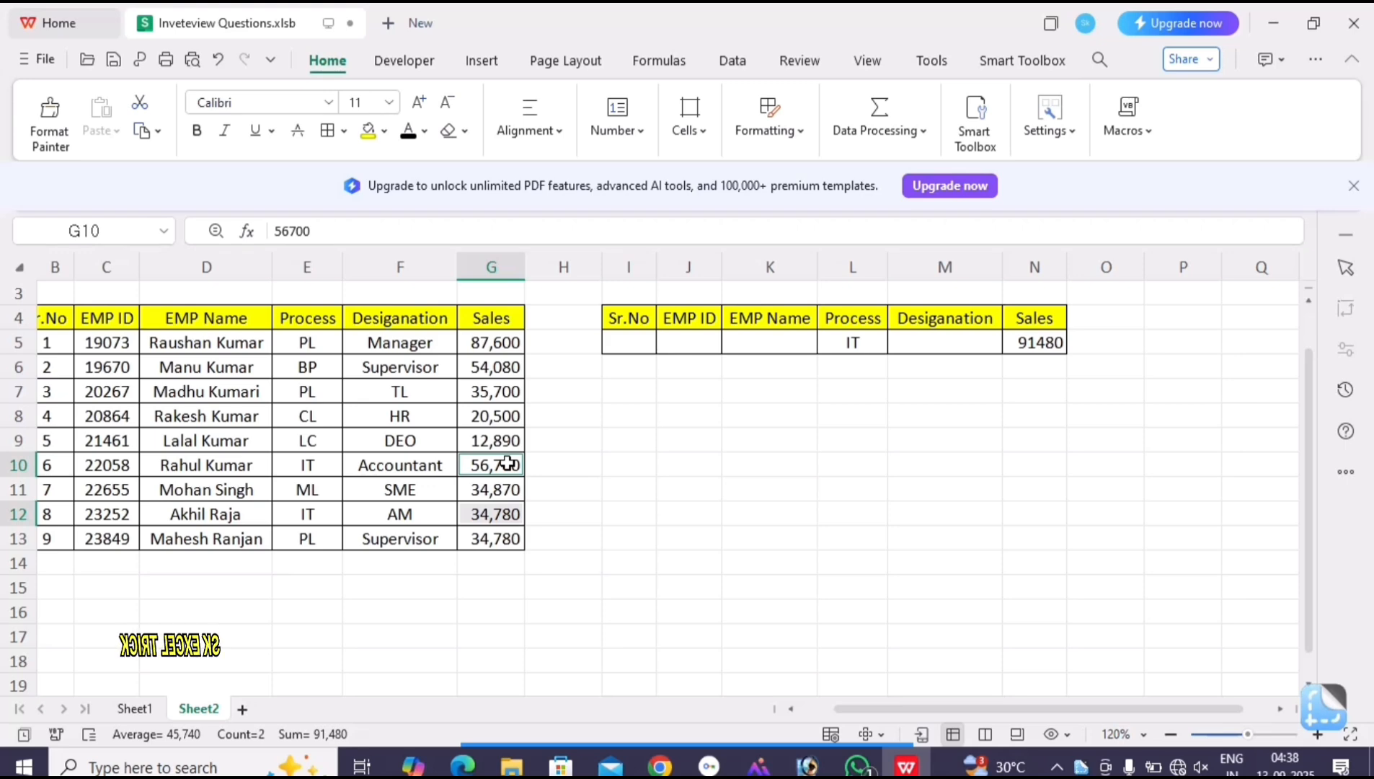
pyautogui.click(605, 445)
pyautogui.write('=sum')
pyautogui.press('Tab')
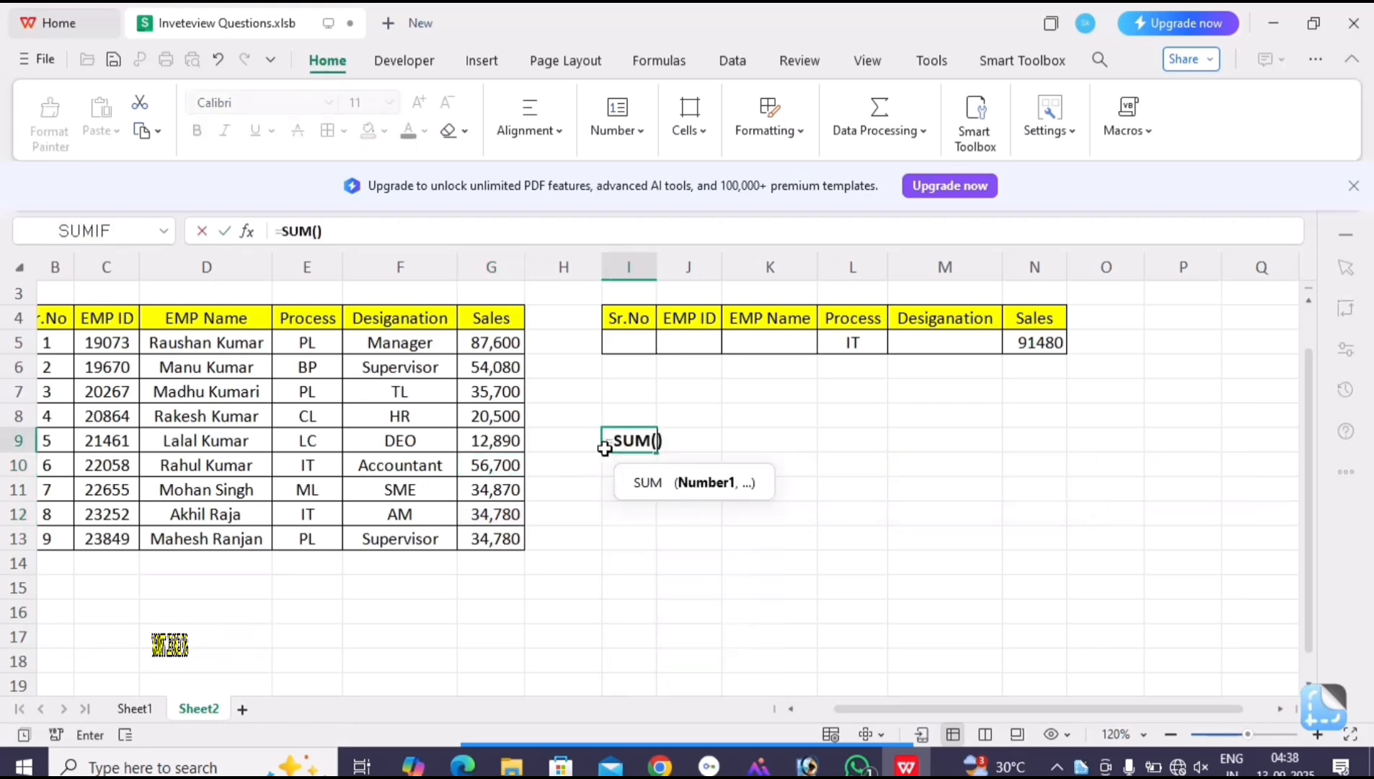
pyautogui.click(476, 513)
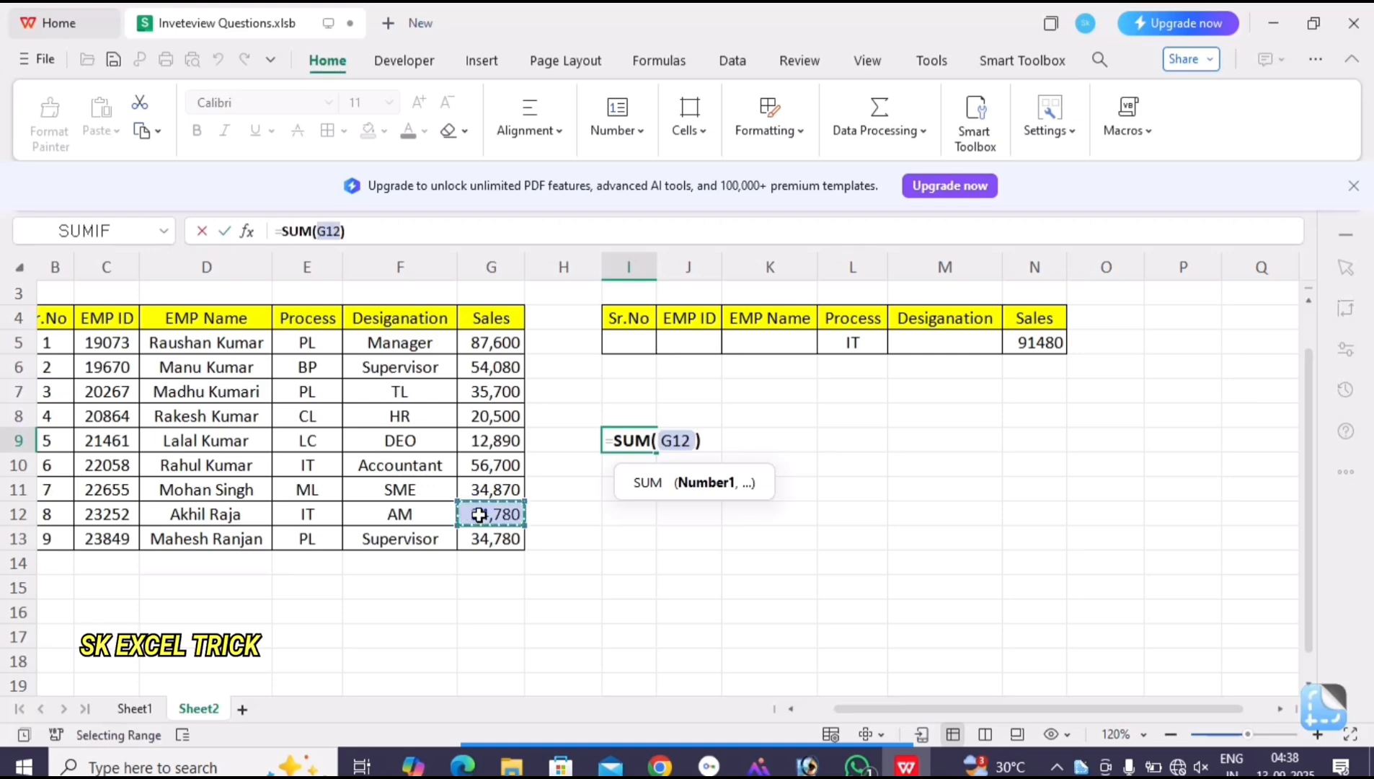
pyautogui.write(',')
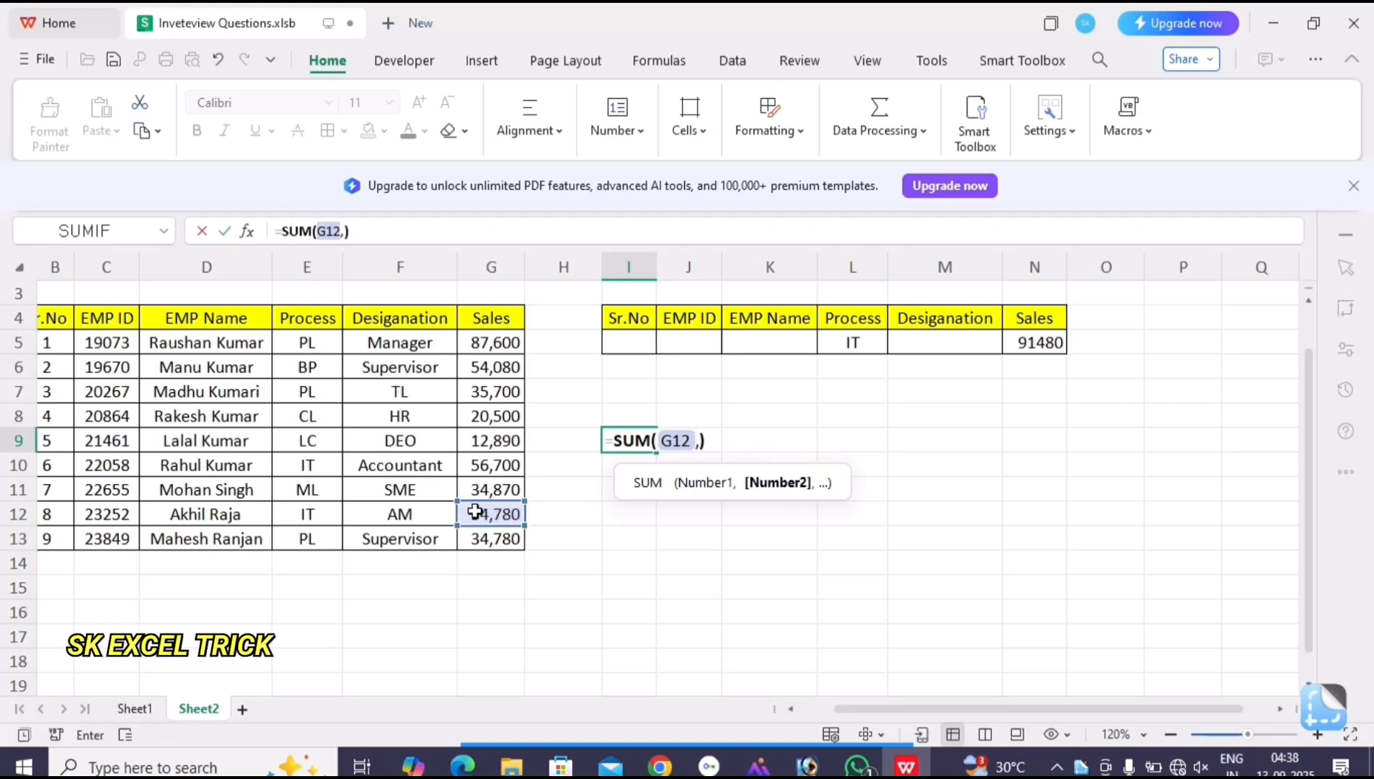
pyautogui.click(481, 463)
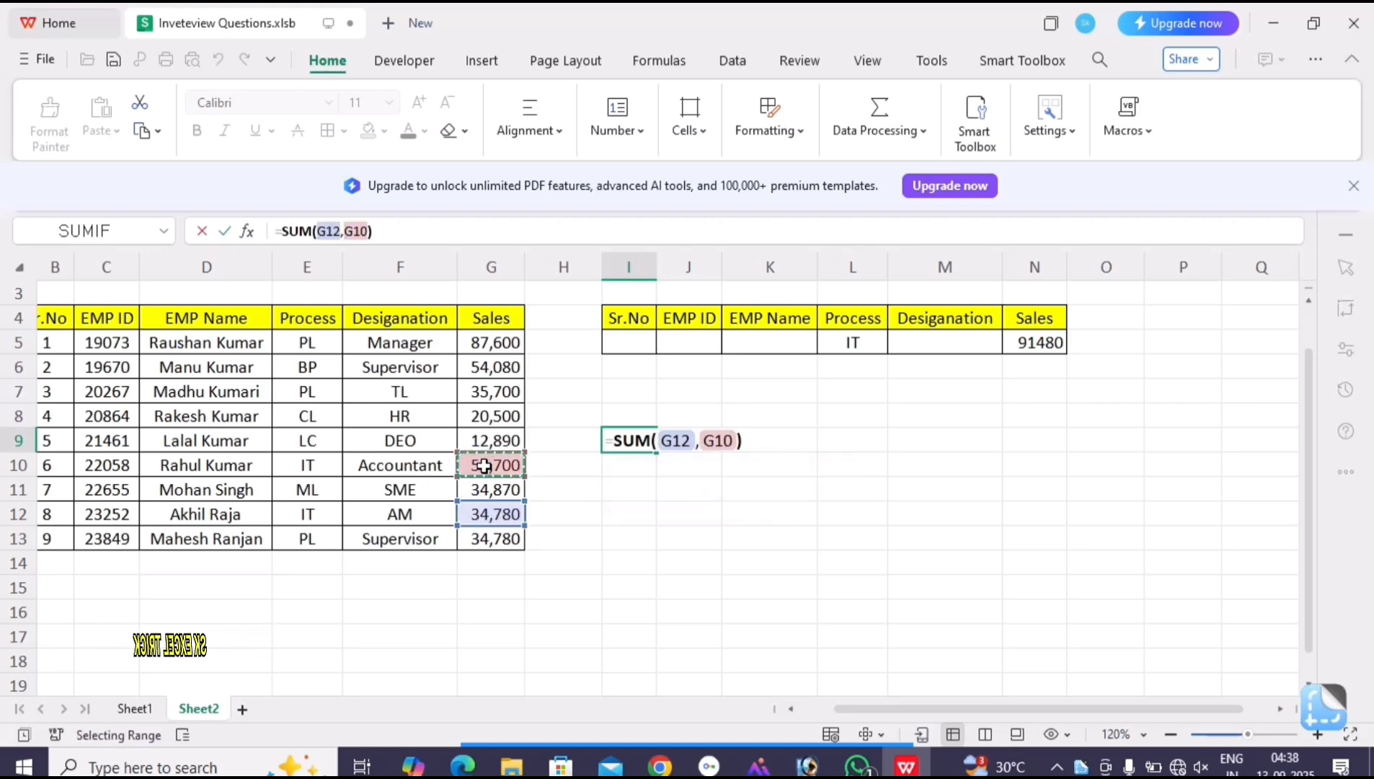
pyautogui.press('Return')
# - Autofit the width of column I and clear the check formula from I9
pyautogui.hotkey('alt', 'o')
pyautogui.press('c')
pyautogui.press('a')
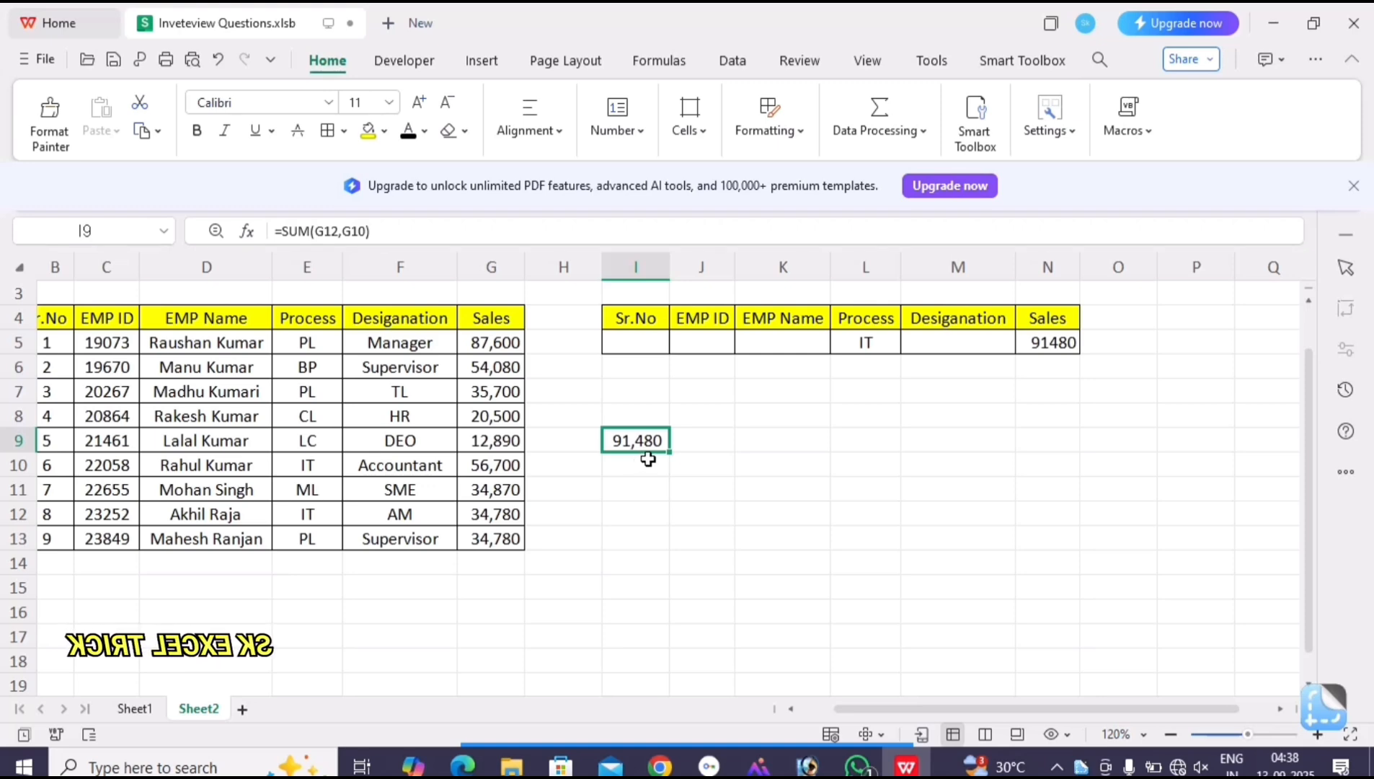
pyautogui.press('Delete')
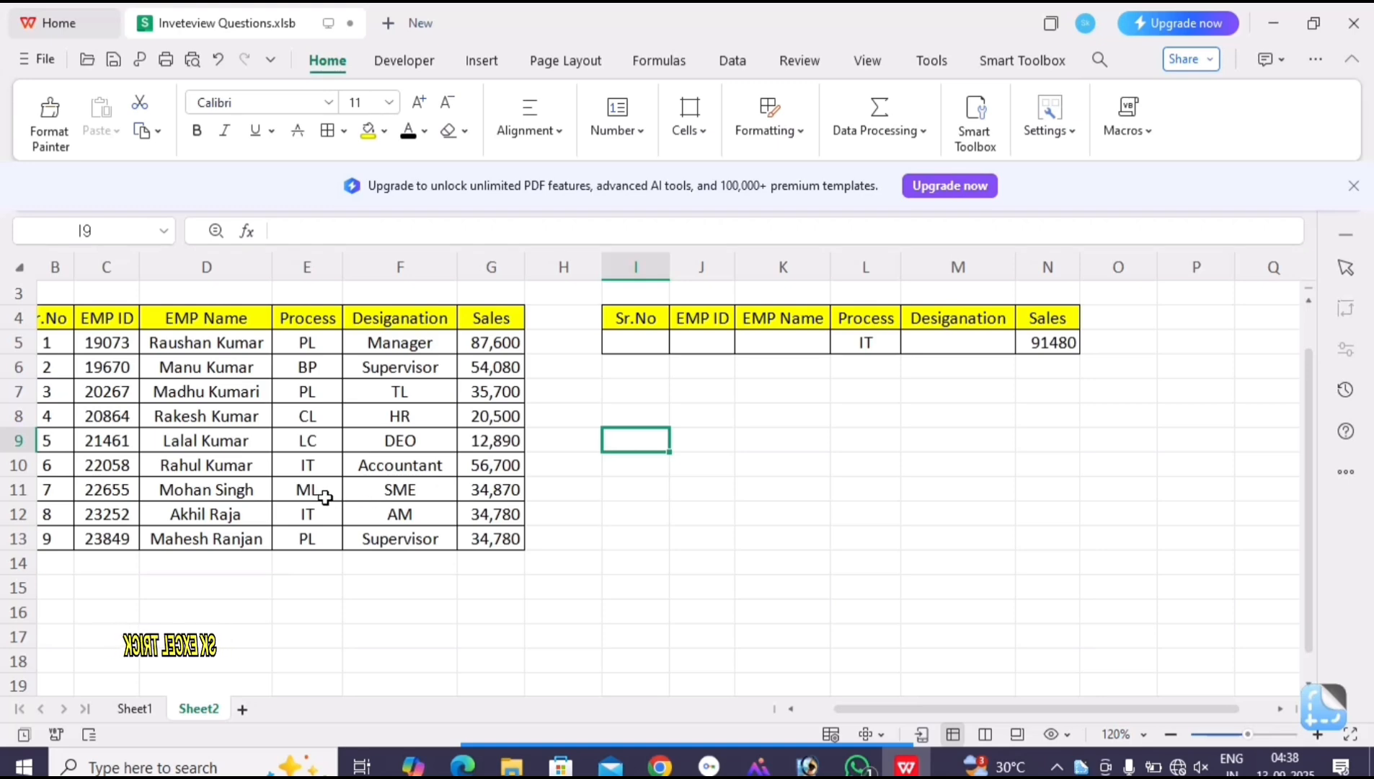
# - Test the DSUM formula with two criteria by copying the EMP ID from C12 into J5 alongside the IT process
pyautogui.click(109, 505)
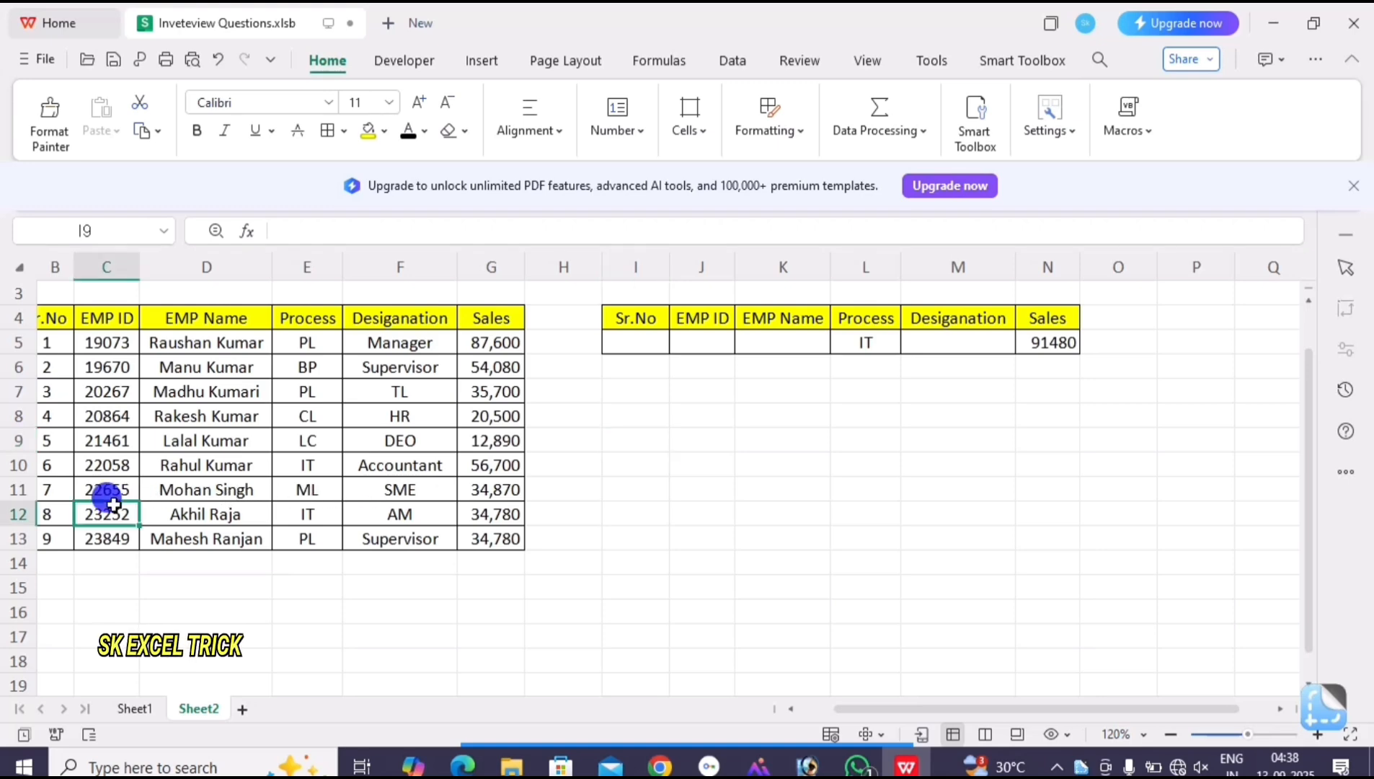
pyautogui.hotkey('ctrl', 'c')
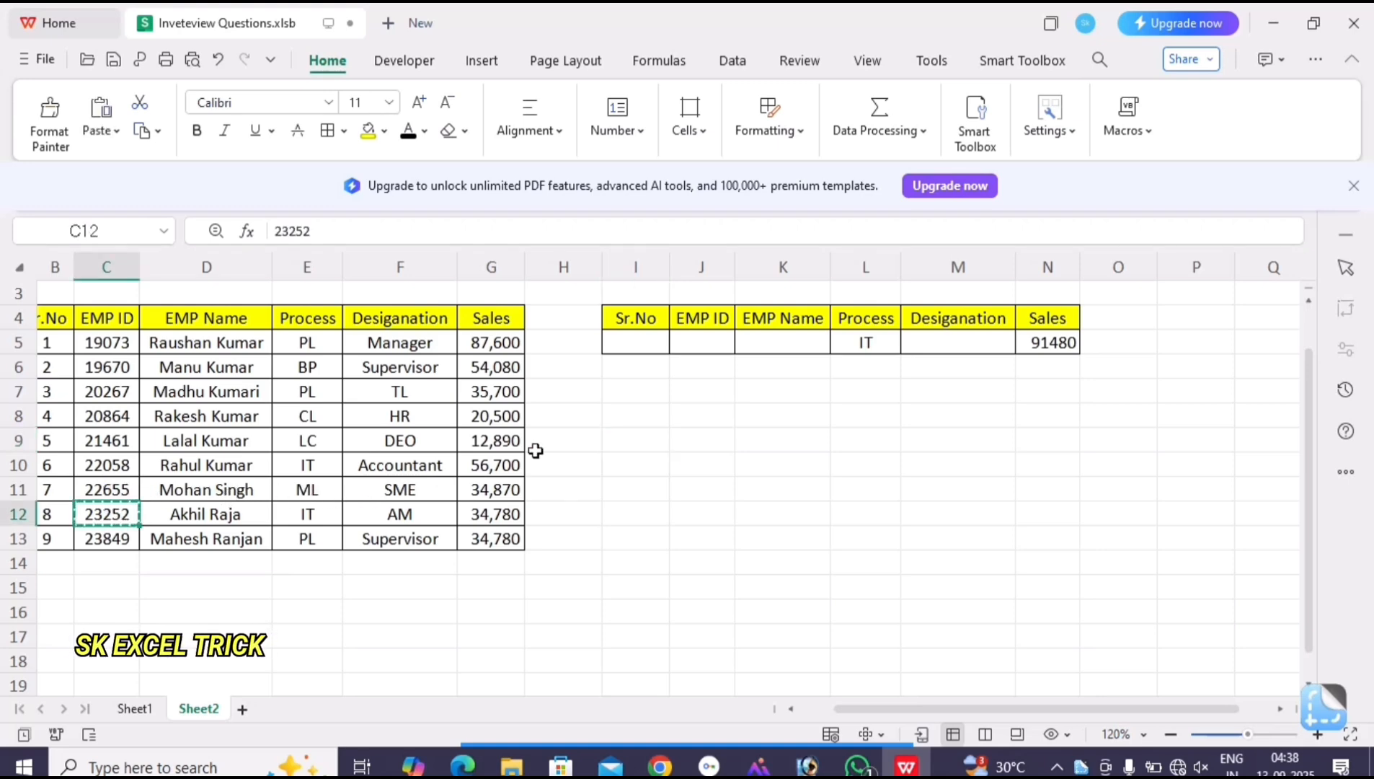
pyautogui.click(711, 334)
pyautogui.press('Return')
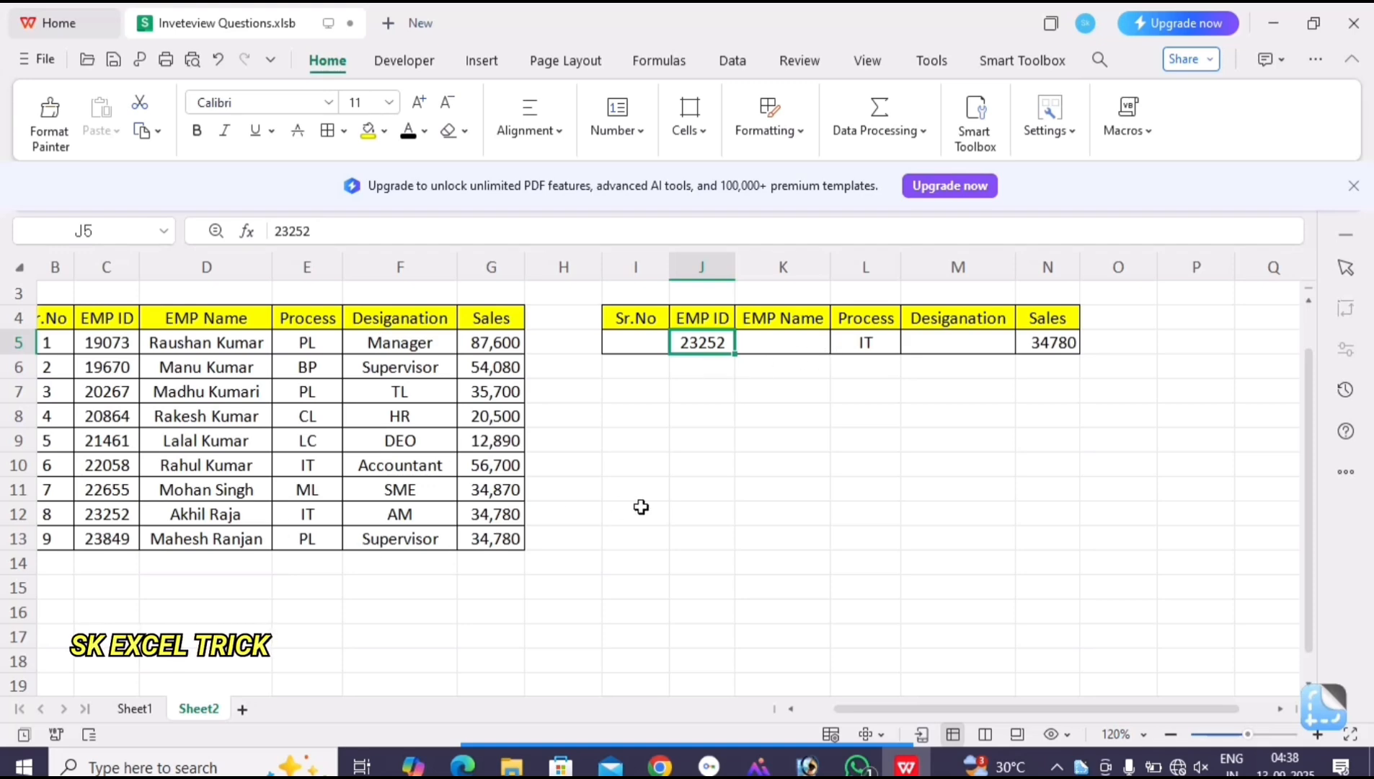
pyautogui.click(1047, 344)
# - Clear all criteria in I5:M5
pyautogui.click(970, 342)
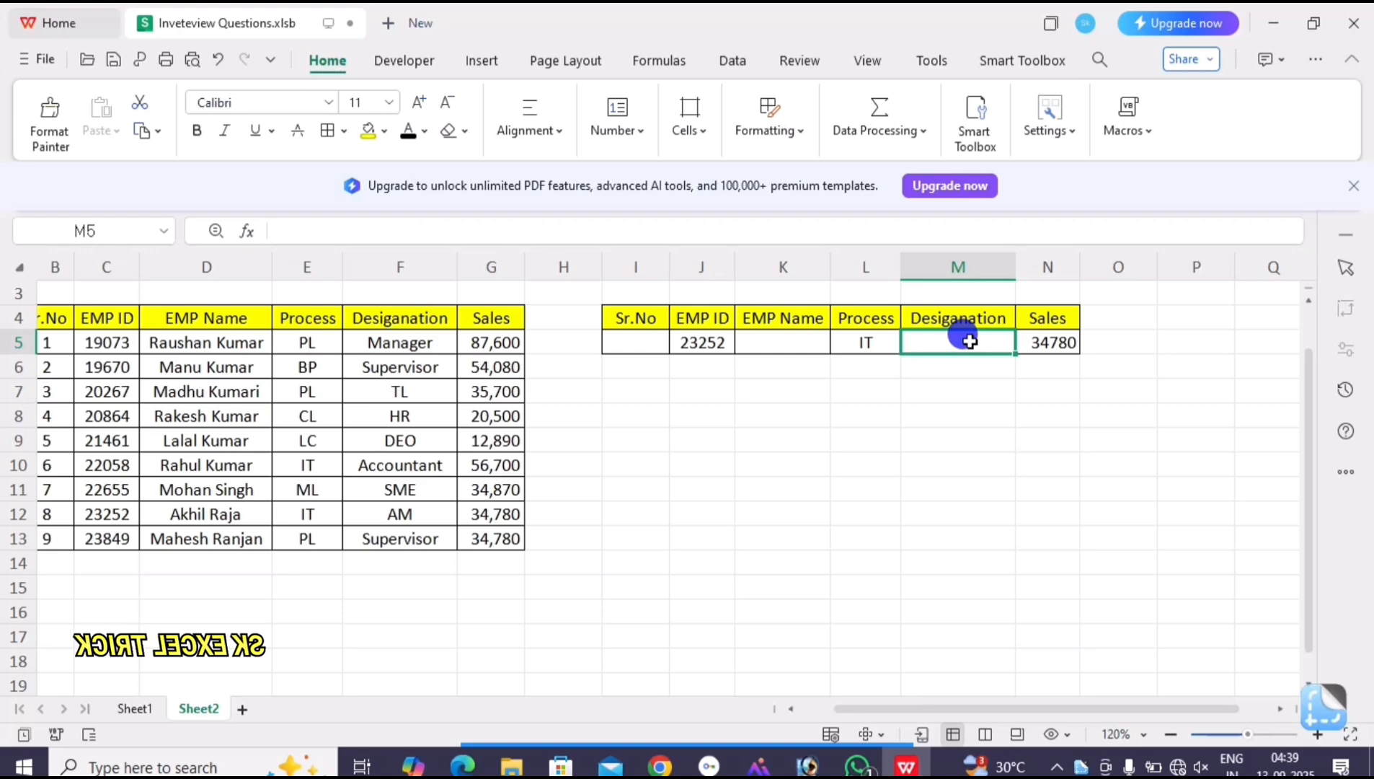
pyautogui.hotkey('shift', 'Left')
pyautogui.hotkey('shift', 'Left')
pyautogui.hotkey('shift', 'Left')
pyautogui.hotkey('shift', 'Left')
pyautogui.press('Delete')
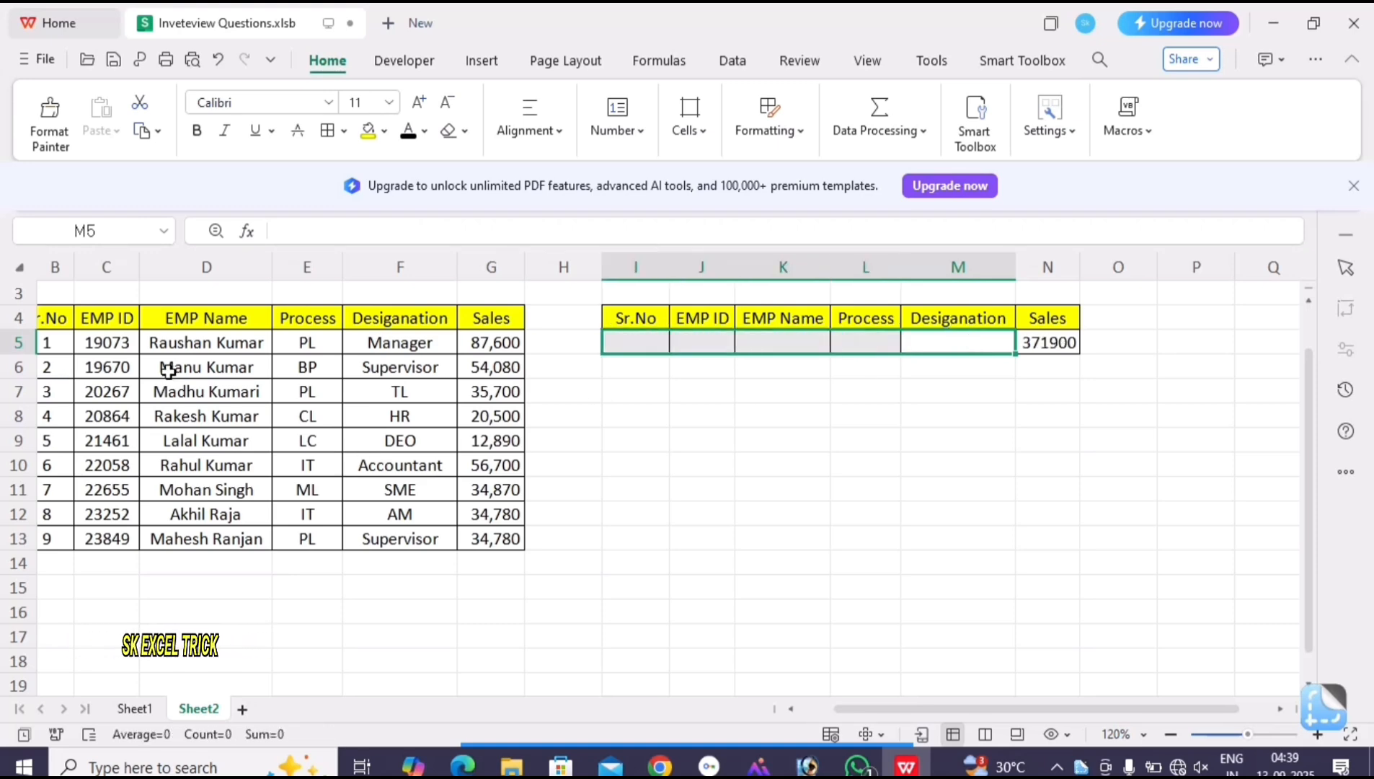
# - Copy the EMP ID, name, process and designation in C7:F7 into the criteria cells J5:M5
pyautogui.click(109, 370)
pyautogui.moveTo(109, 370); pyautogui.dragTo(182, 366)
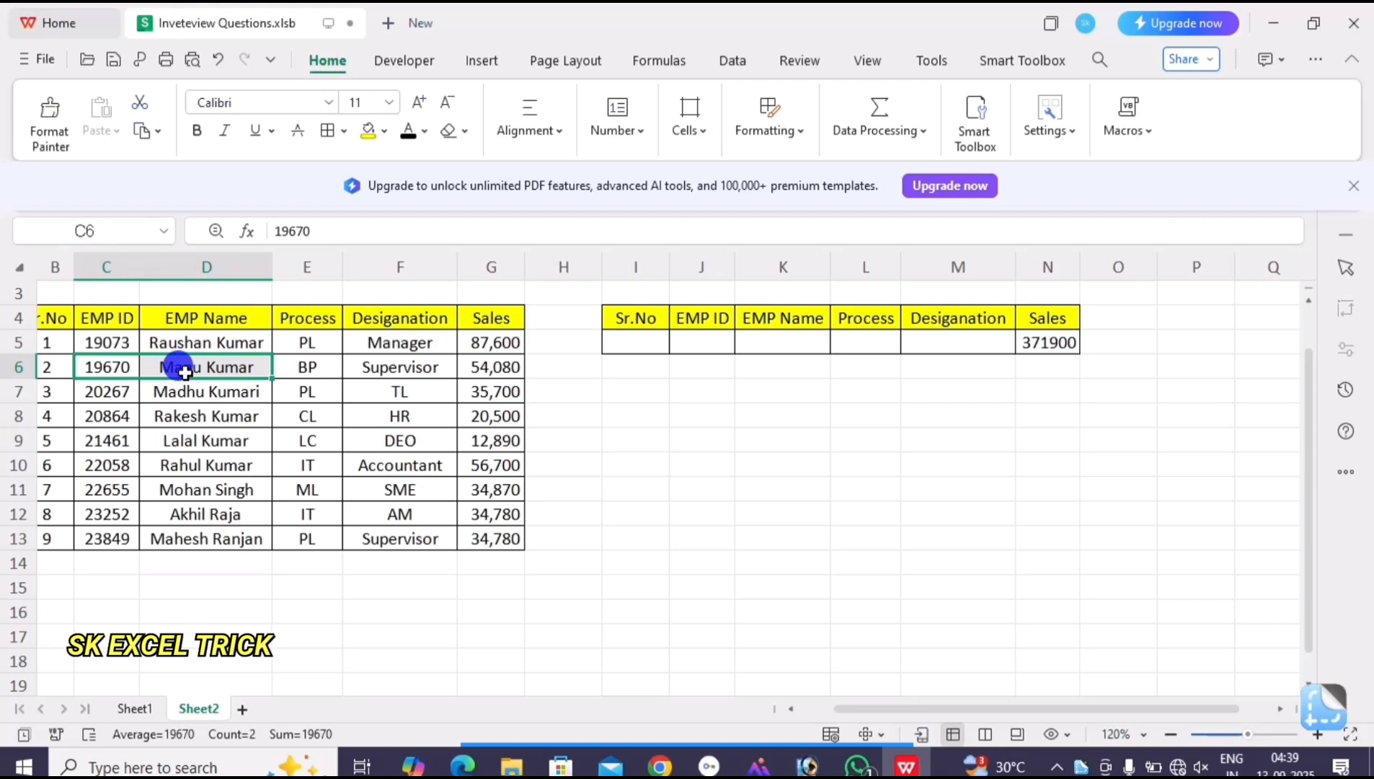
pyautogui.moveTo(120, 399); pyautogui.dragTo(362, 390)
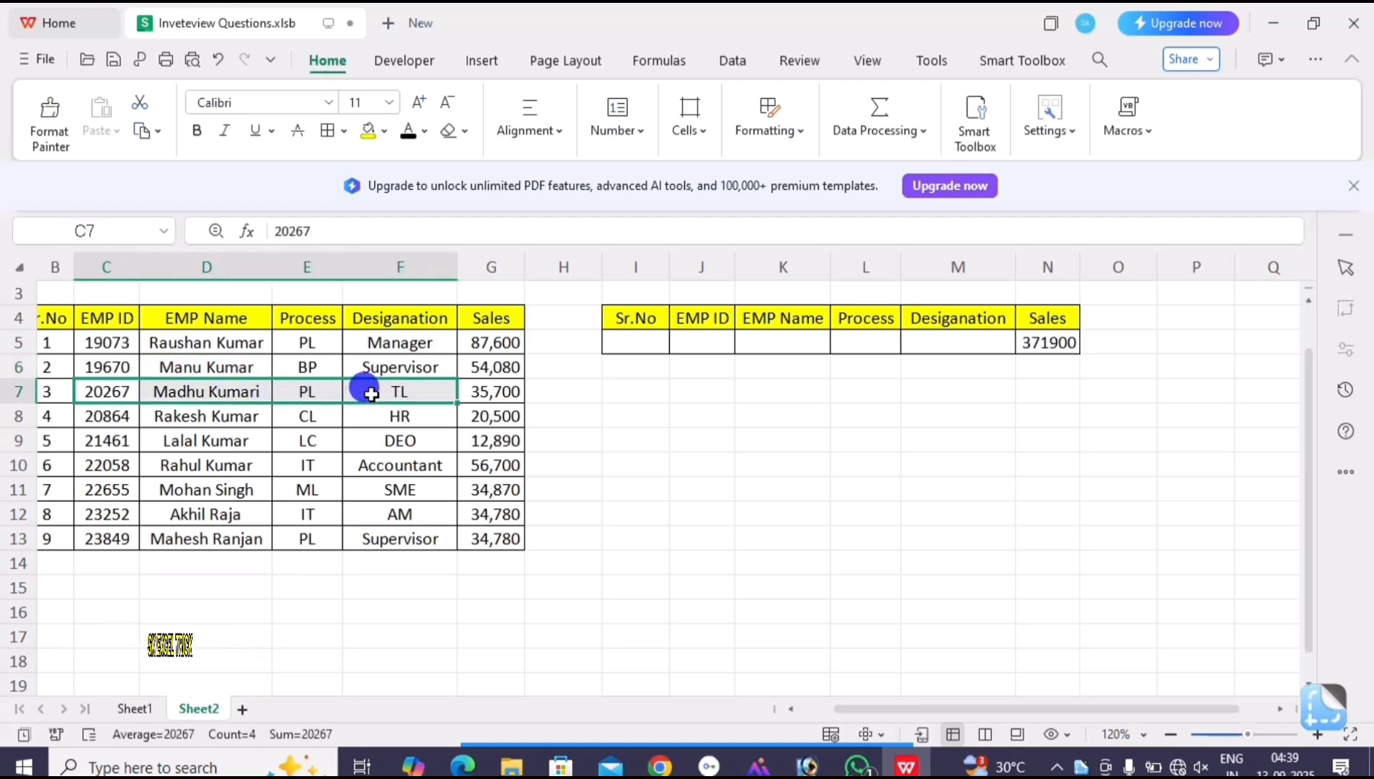
pyautogui.hotkey('ctrl', 'c')
pyautogui.click(696, 343)
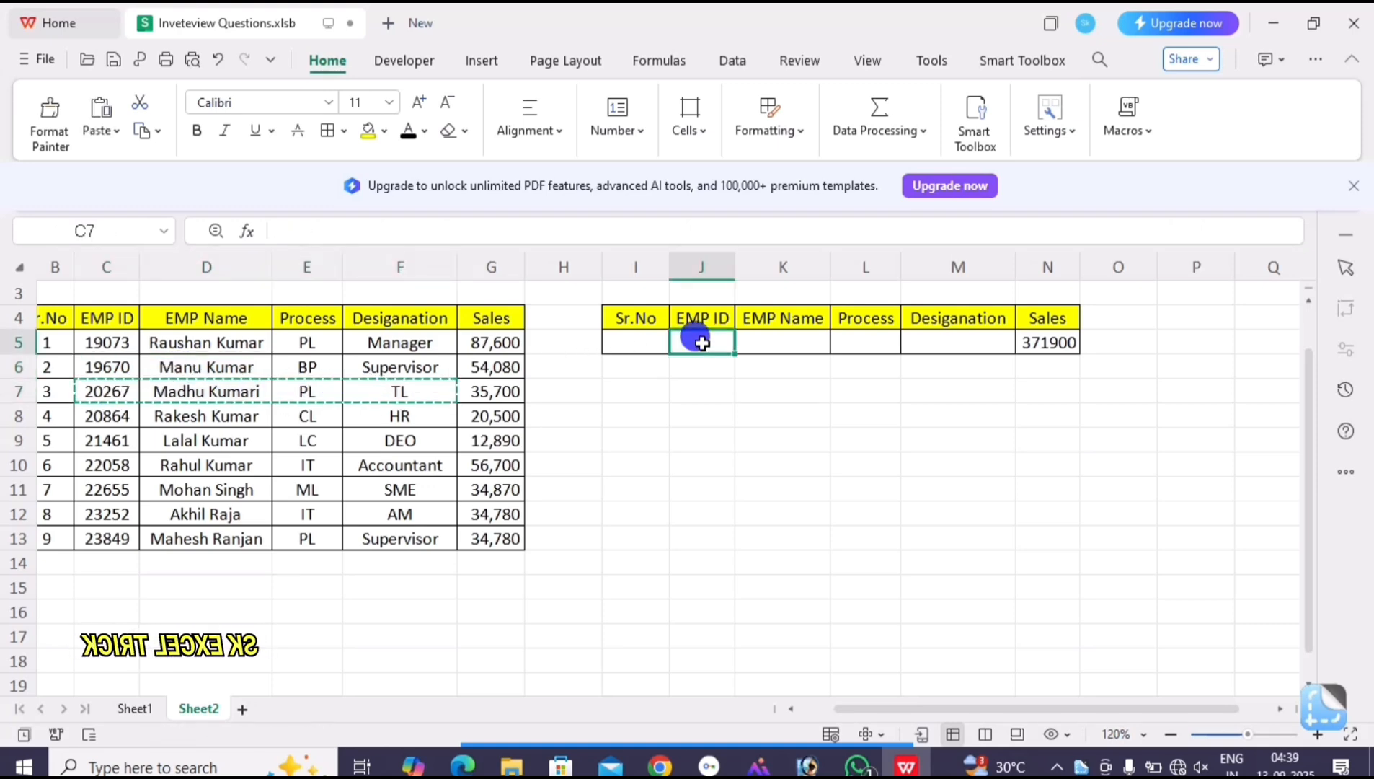
pyautogui.hotkey('ctrl', 'v')
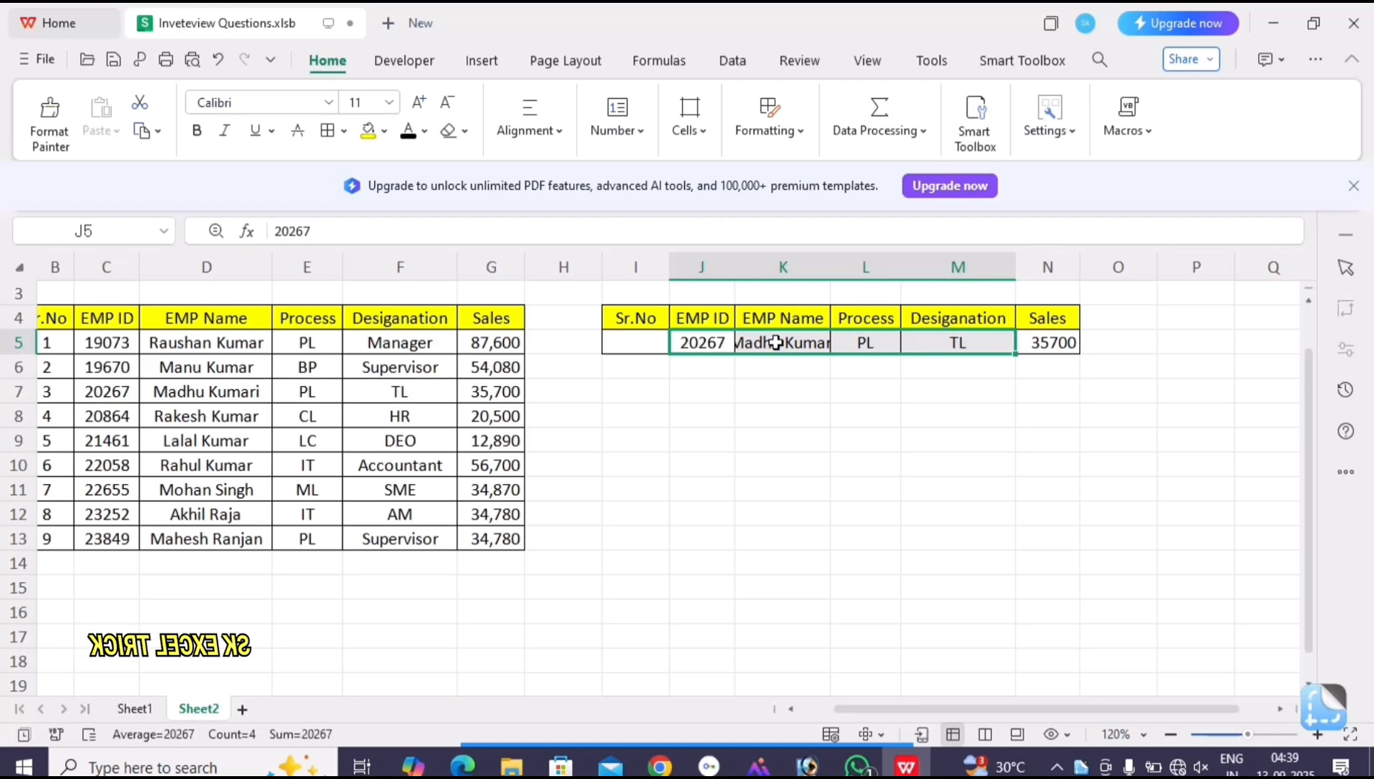